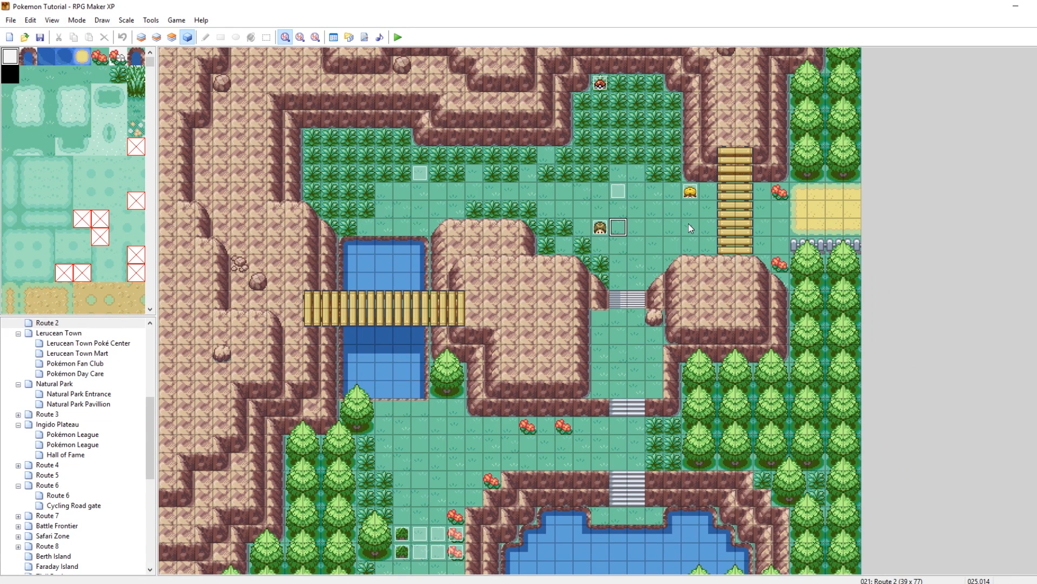
Step: Open the script editor and examine the random dungeon code for wild Pokémon levels in PField_EncounterModifiers
click(689, 226)
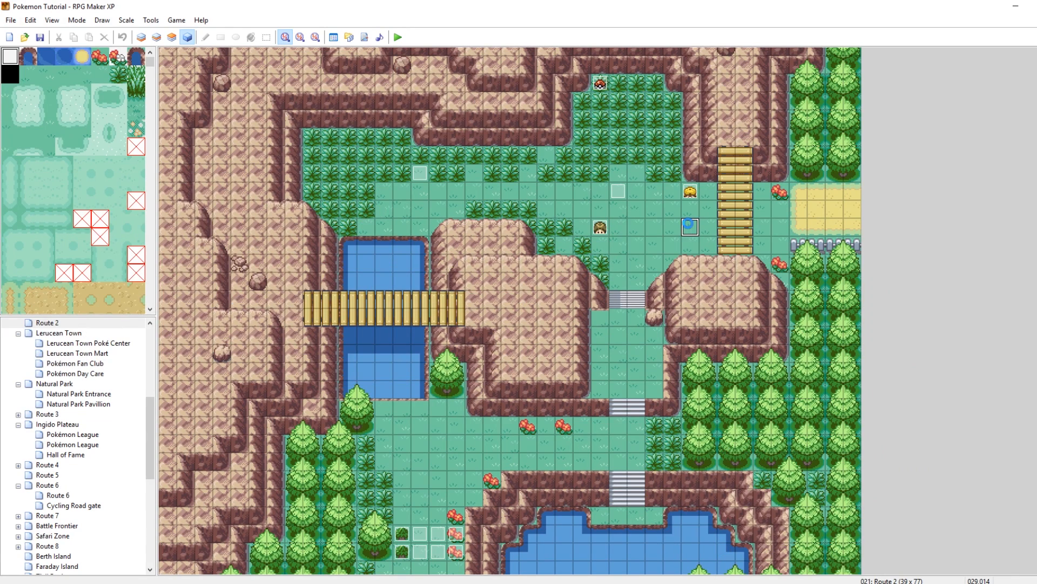
click(365, 37)
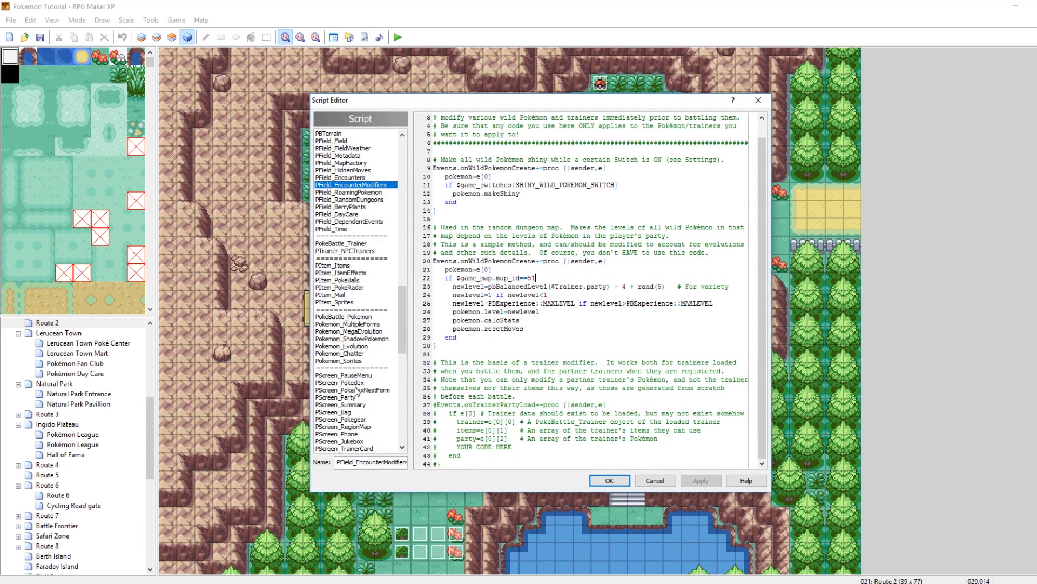
scroll(361, 273, up, 2)
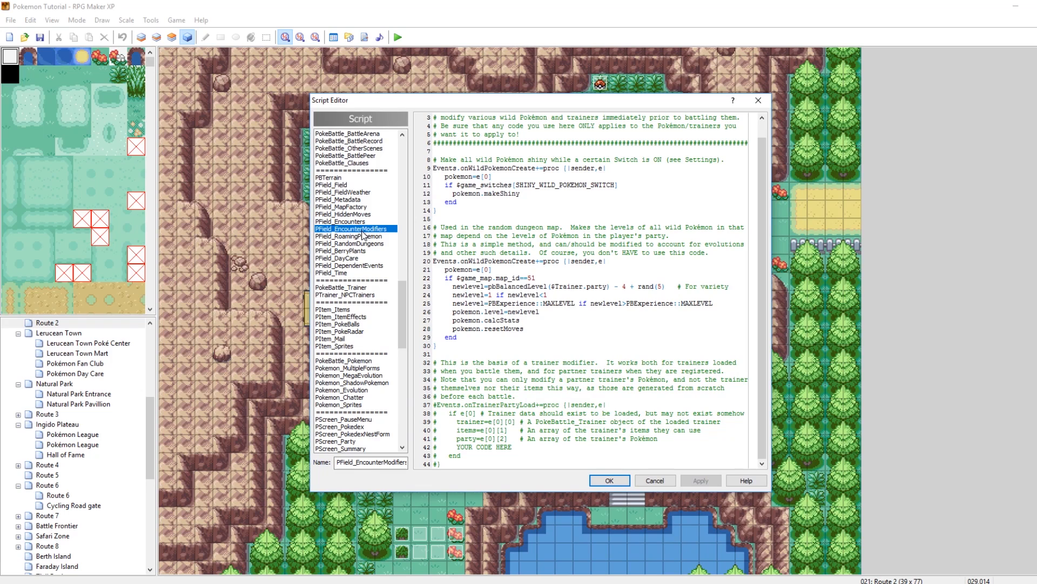
click(535, 279)
scroll(536, 312, up, 1)
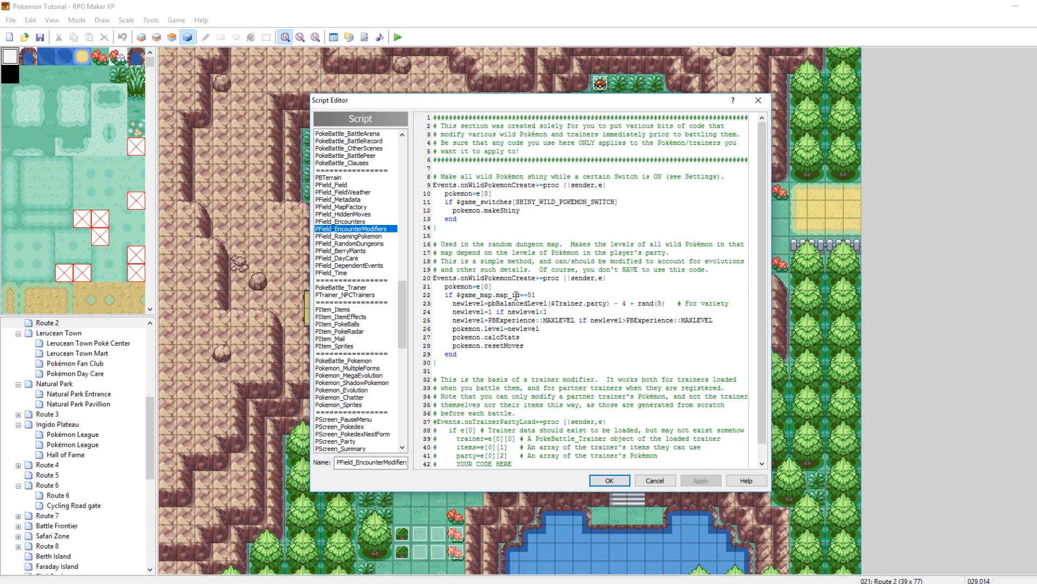
drag(434, 277, 444, 367)
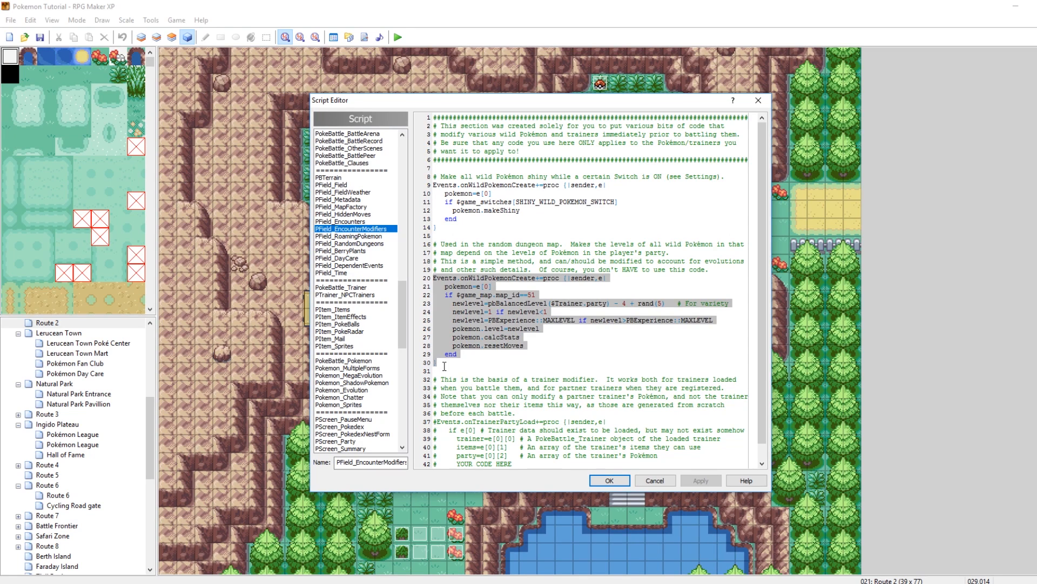
click(500, 294)
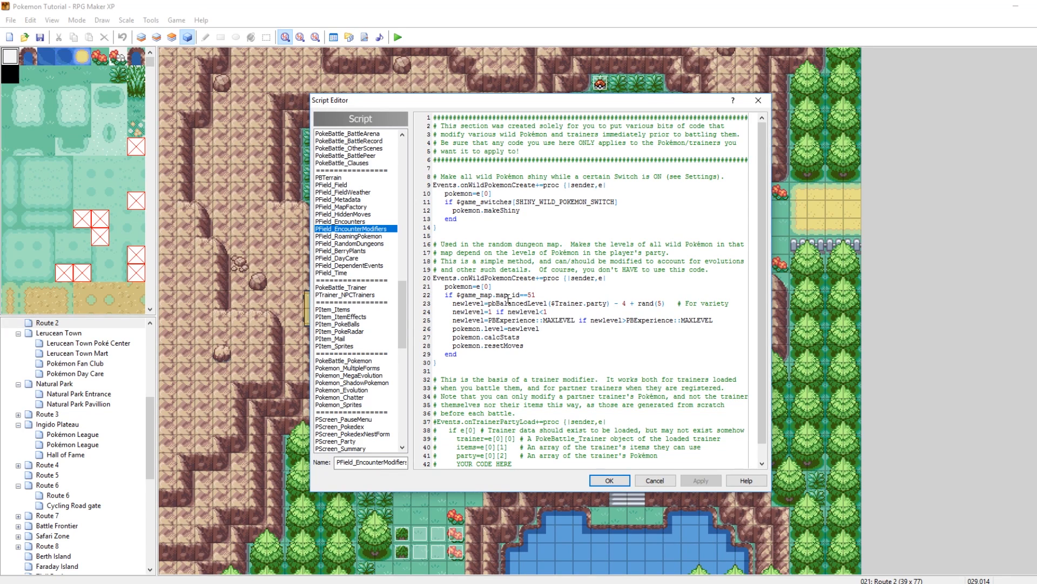
Step: Replace the map ID condition on line 22 with "if $game_switches[41]==true"
drag(537, 296, 446, 295)
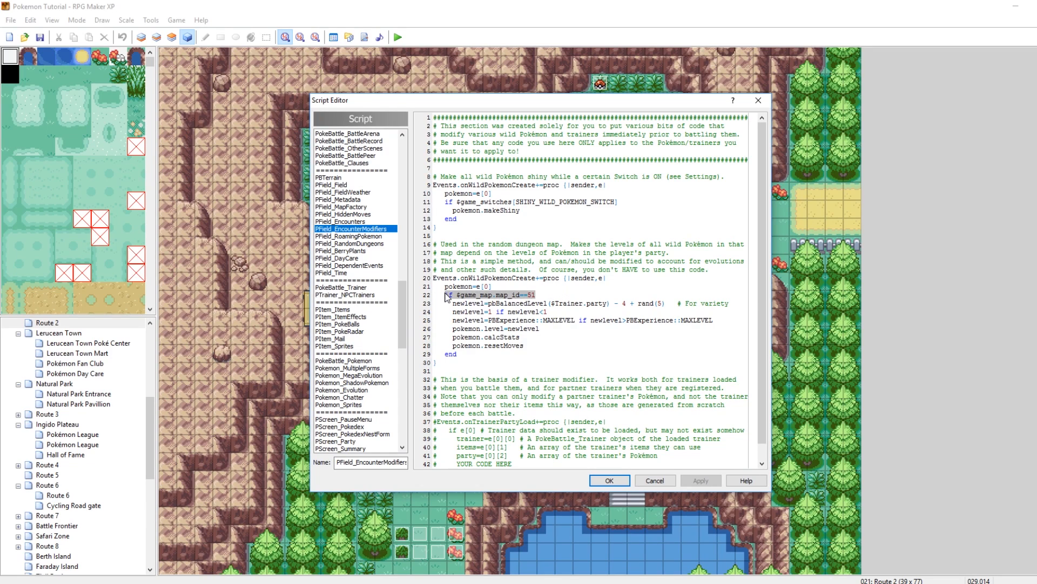
text(if $game_switches[41]==true)
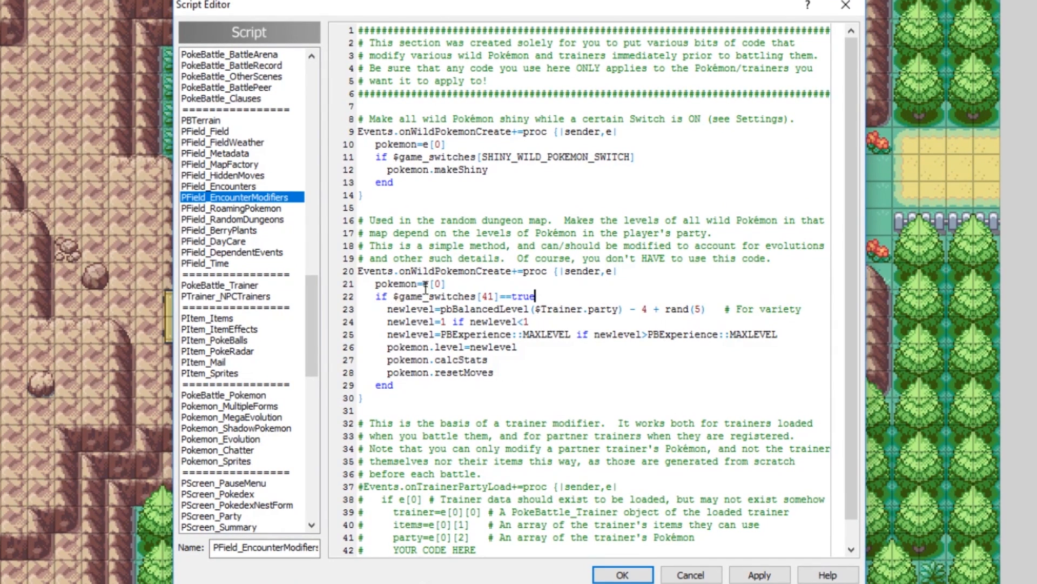
drag(481, 296, 493, 296)
click(494, 331)
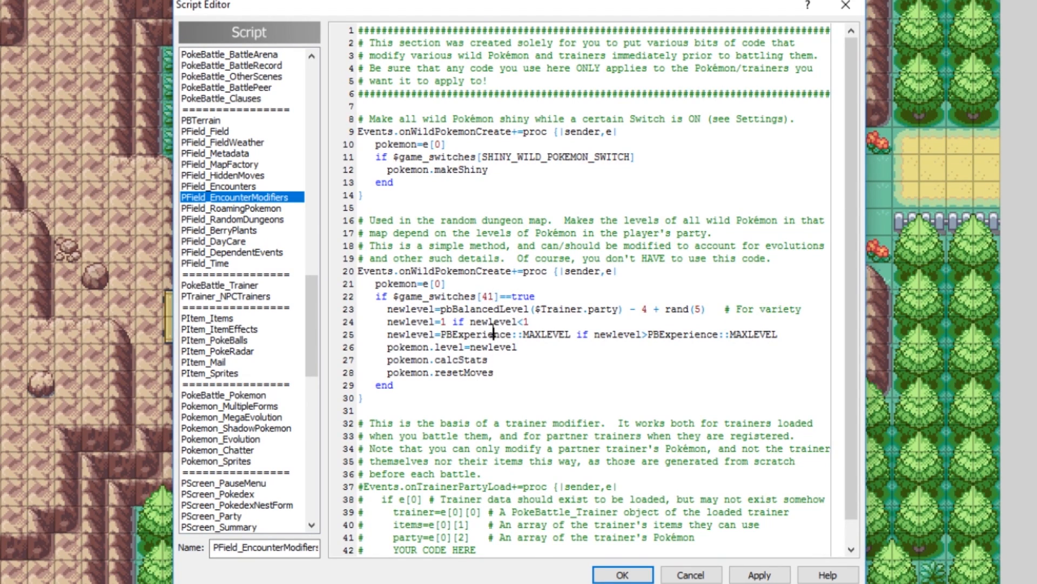
click(561, 309)
click(648, 311)
Step: Change the game switch number on line 22 to 100, apply the script change and close the script editor
double_click(484, 296)
text(100)
click(778, 575)
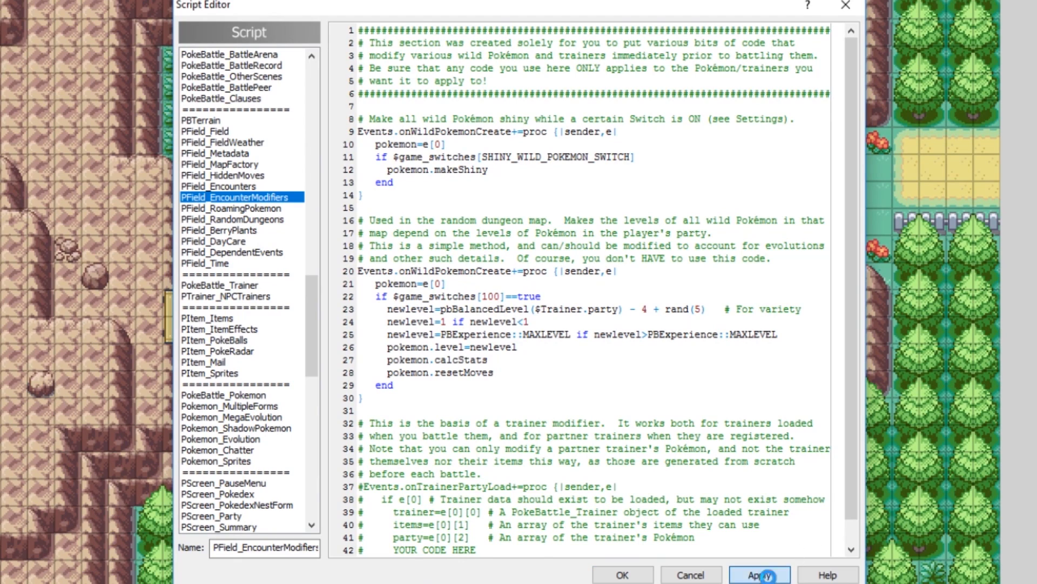
click(495, 296)
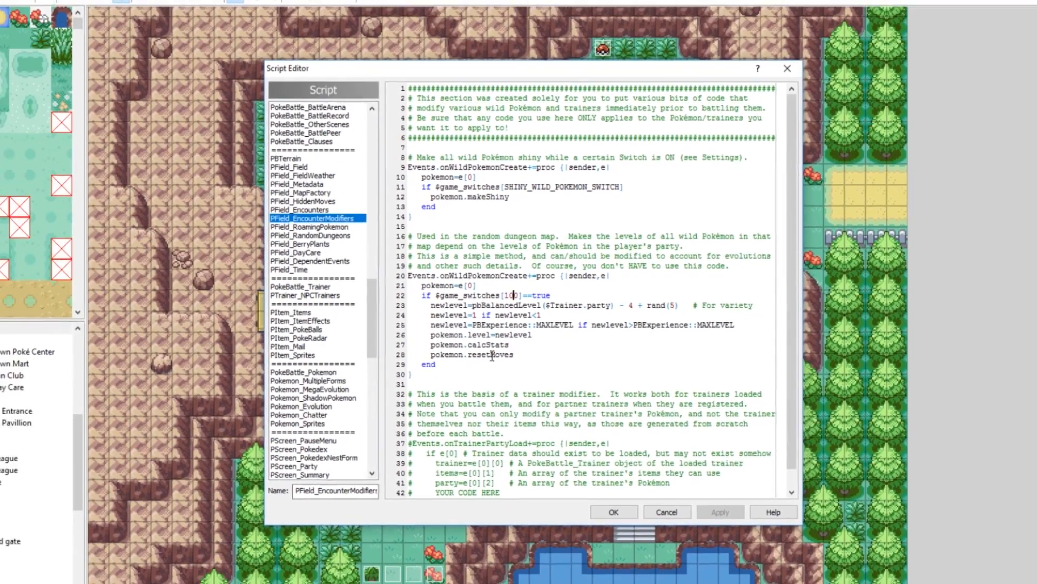
click(614, 513)
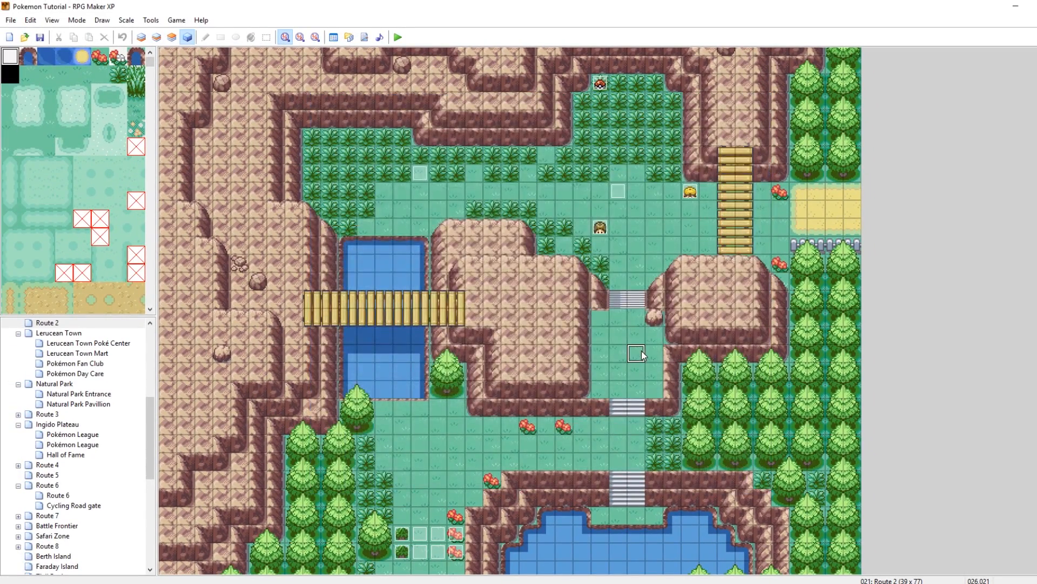
Step: Open the brown-haired NPC's event EV031 on Route 2 and delete its conditional branch and text commands
right_click(610, 247)
click(636, 238)
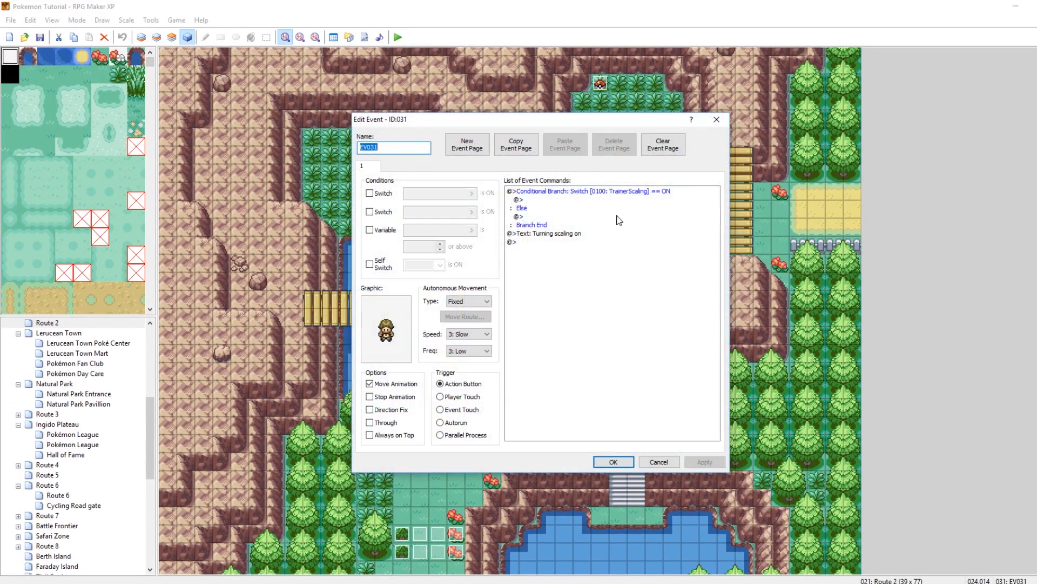
click(566, 234)
click(569, 191)
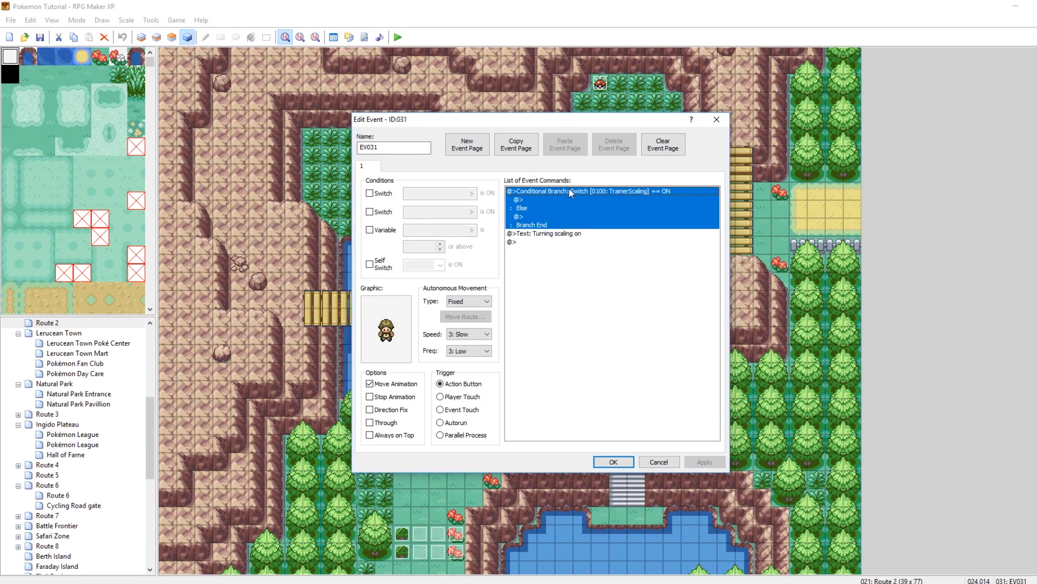
key(Delete)
key(Delete)
Step: Insert a Show Text command reading "Turning on scaling" in the event
right_click(636, 200)
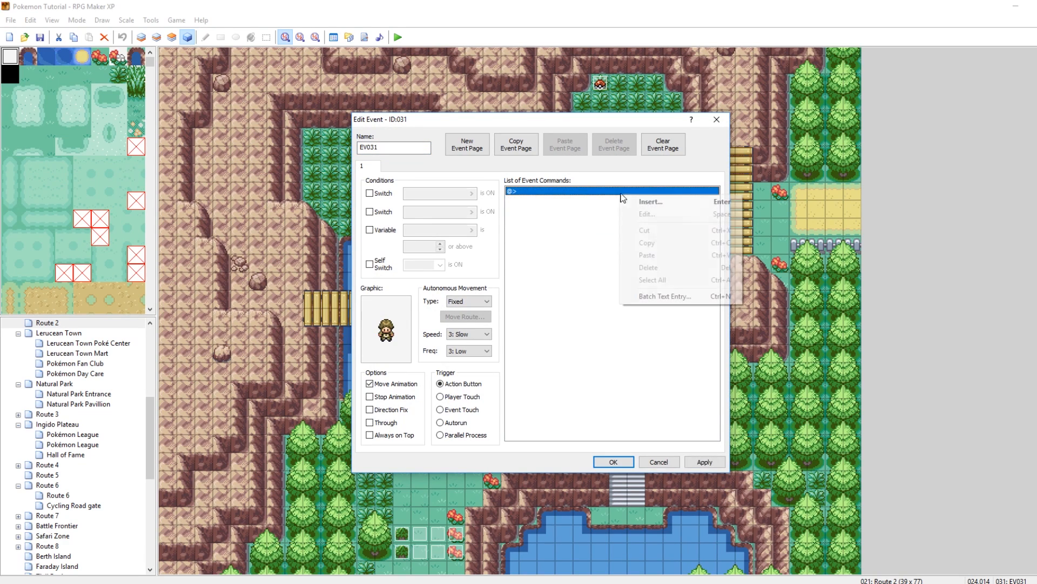
click(650, 202)
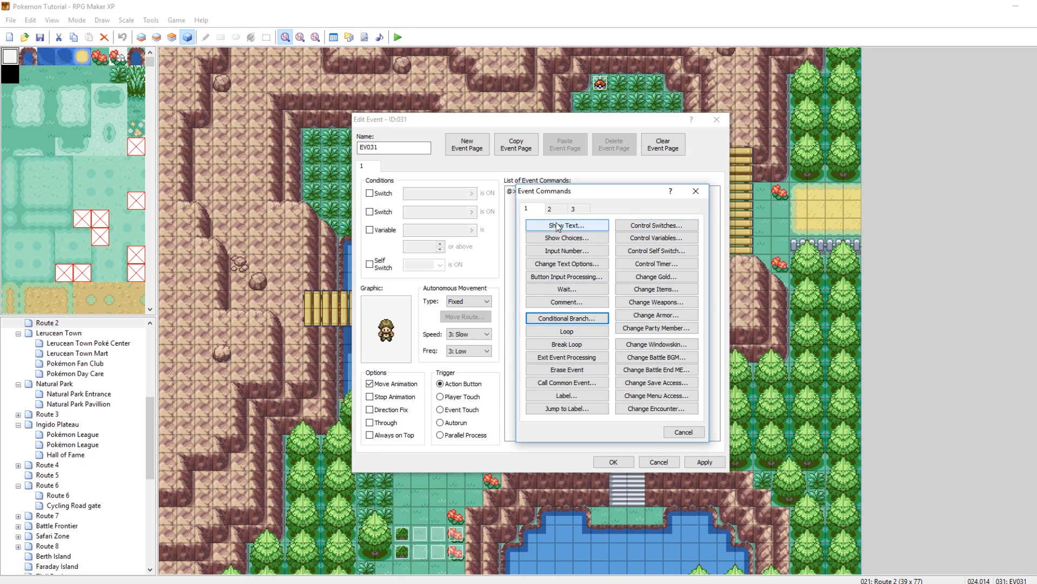
click(556, 225)
text(Turn)
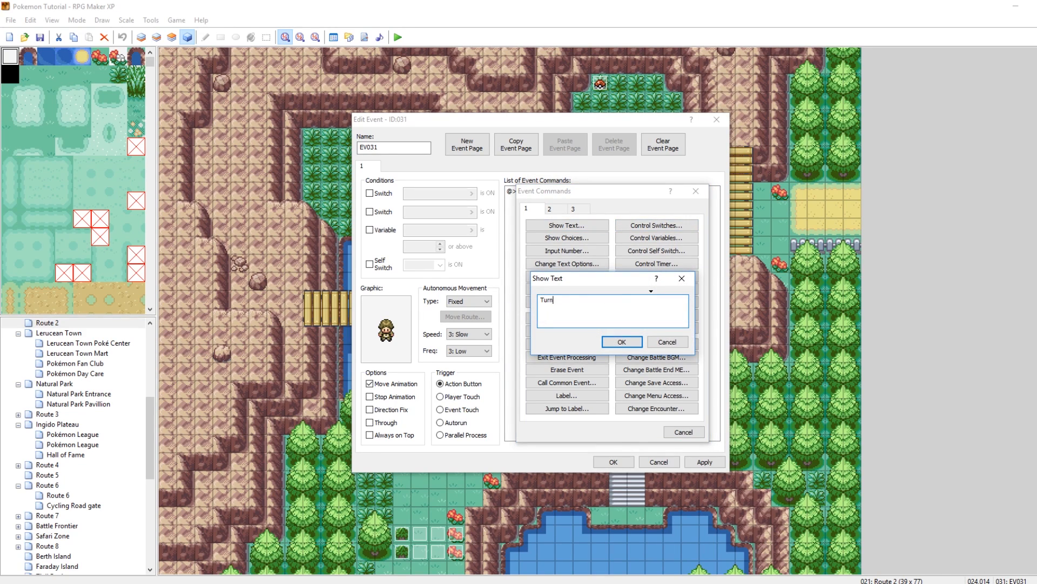
text(ing on scaling)
click(622, 342)
Step: Add a Control Switches command that sets switch 0100 ON, renaming the switch WildScaling, and save the event
double_click(639, 204)
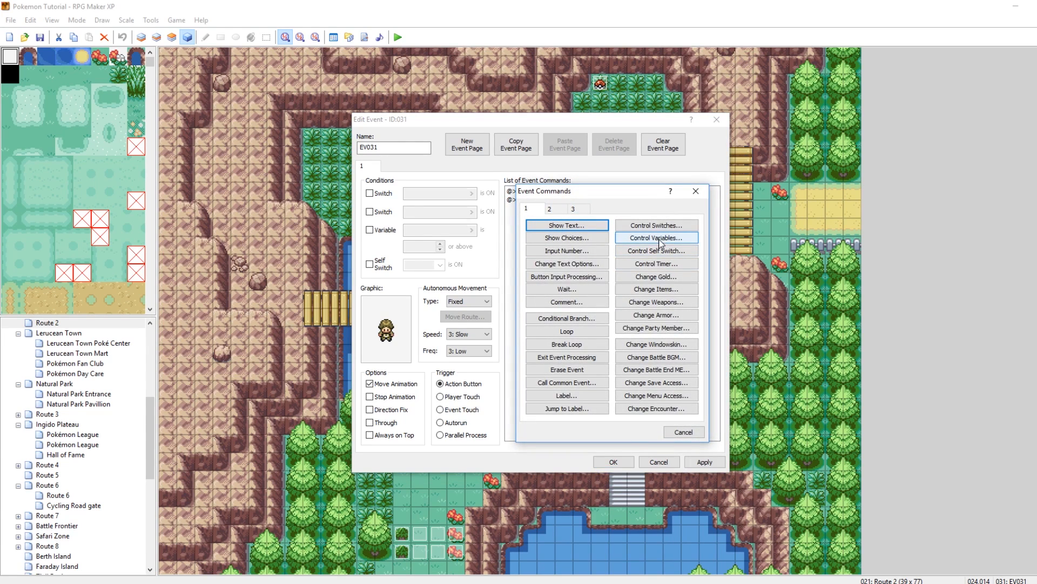
click(662, 226)
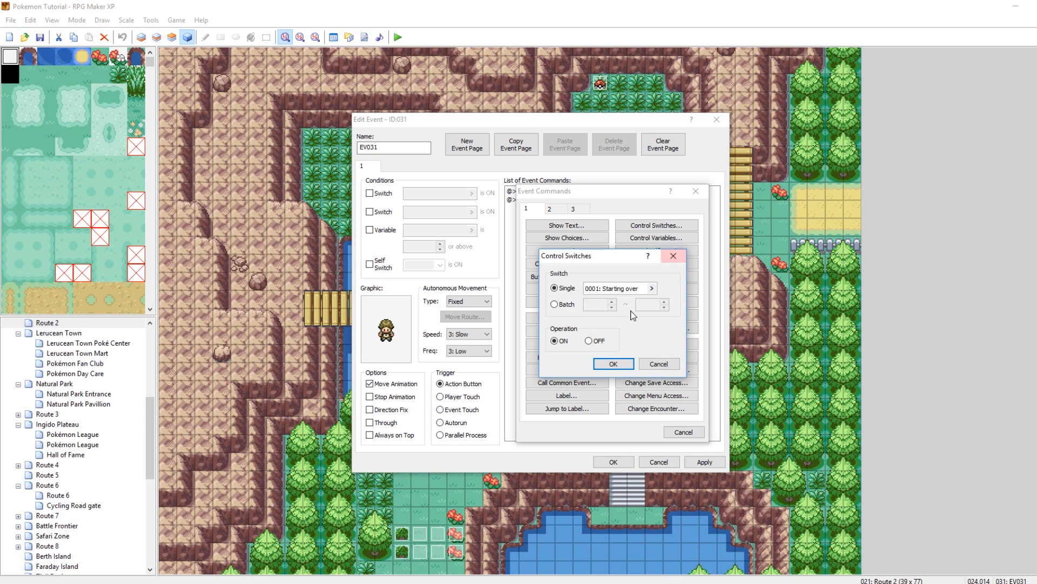
click(611, 291)
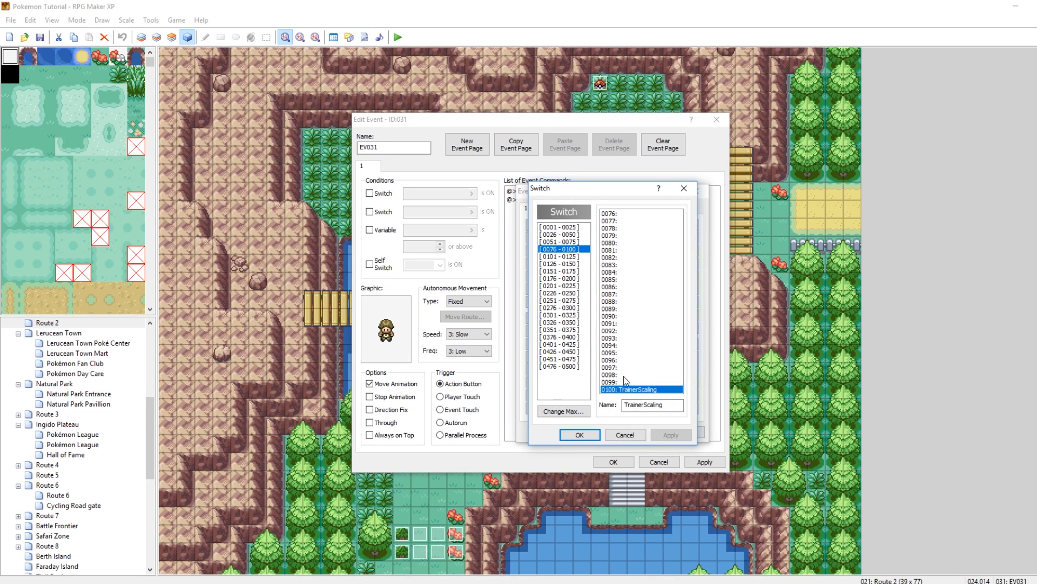
drag(672, 404, 512, 387)
text(WildScaling)
click(670, 435)
click(576, 434)
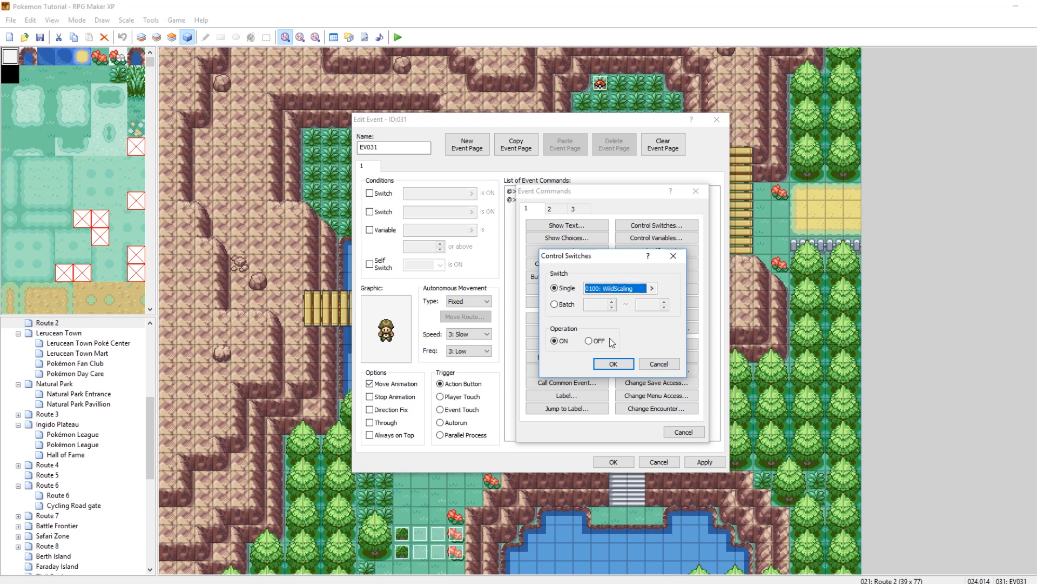
click(609, 365)
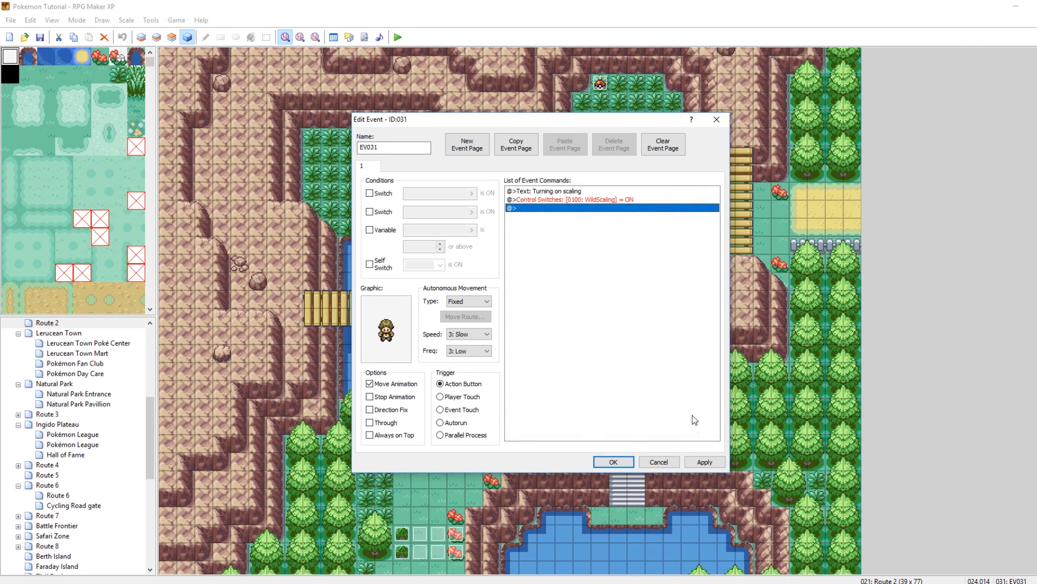
click(614, 461)
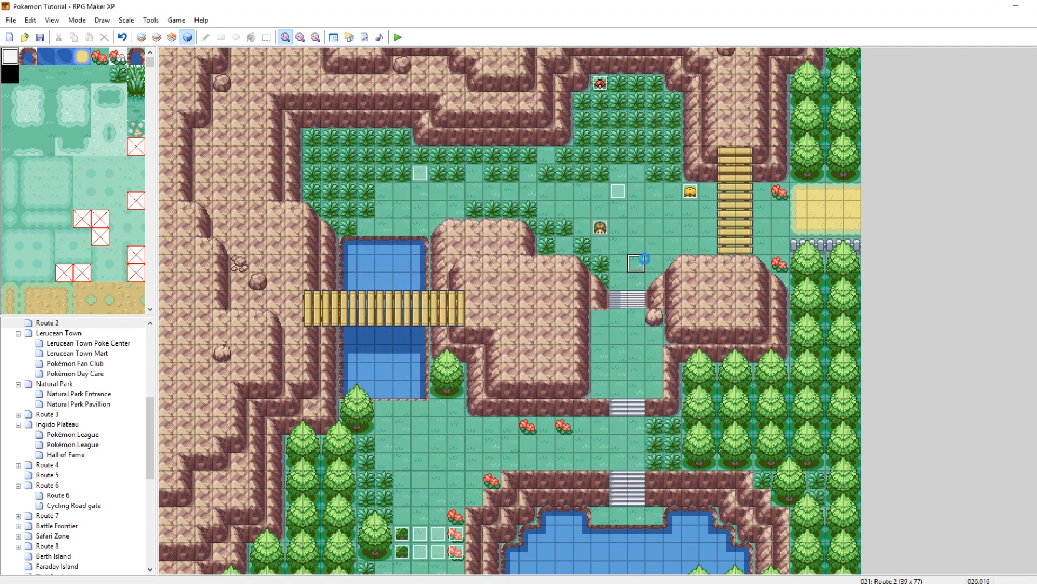
Step: Start a playtest and walk through the tall grass on Route 2 to trigger a wild Pokémon battle
click(398, 37)
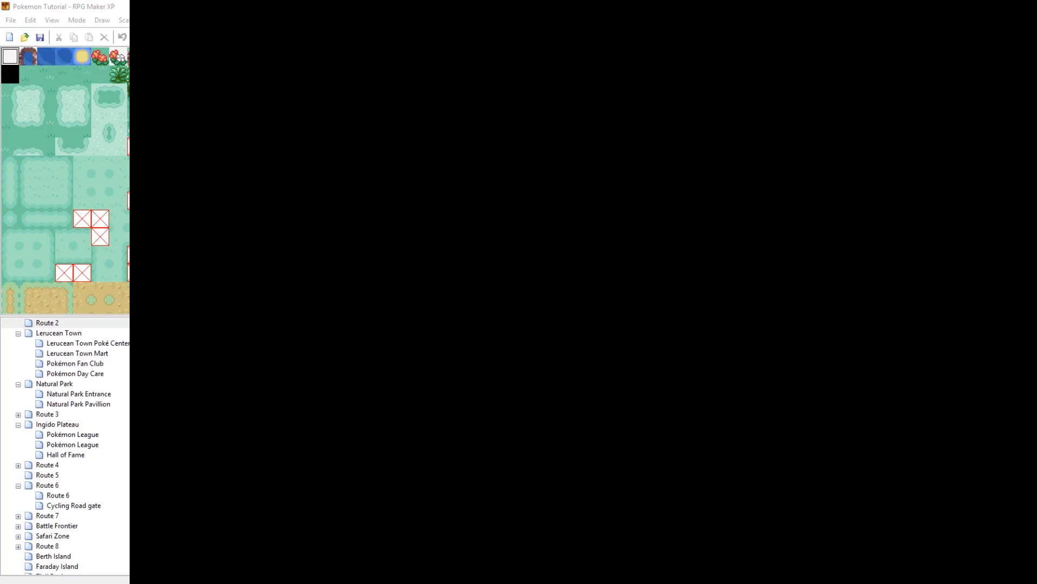
key(Up)
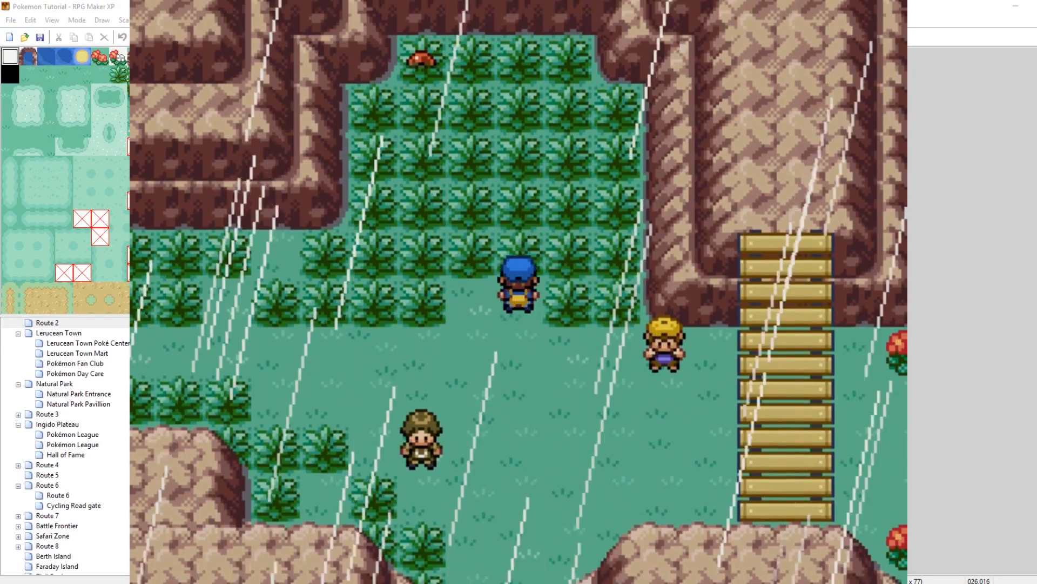
key(Left)
key(Right)
key(Down)
key(Left)
key(Left)
key(Up)
key(Right)
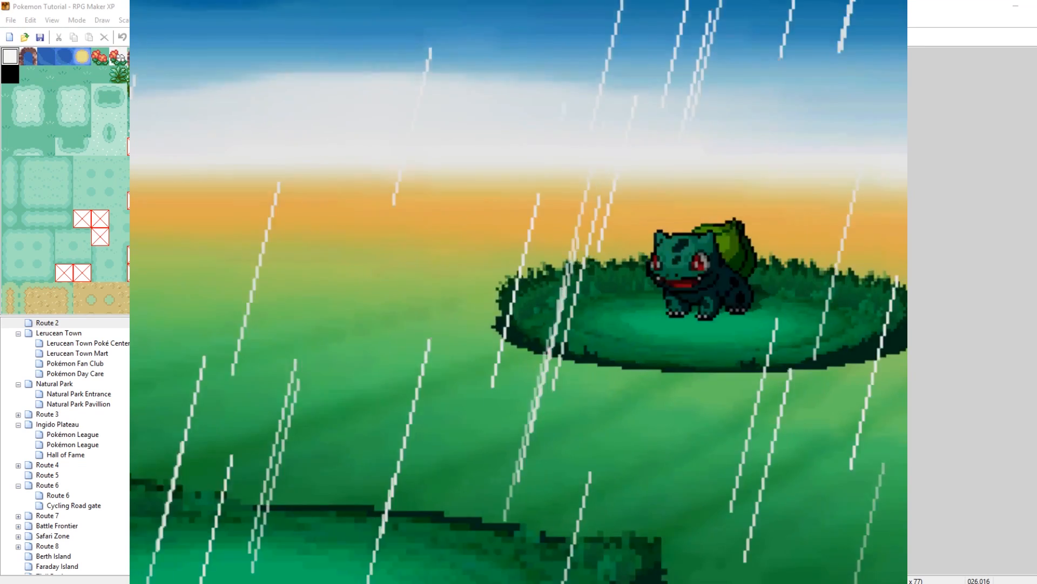
key(c)
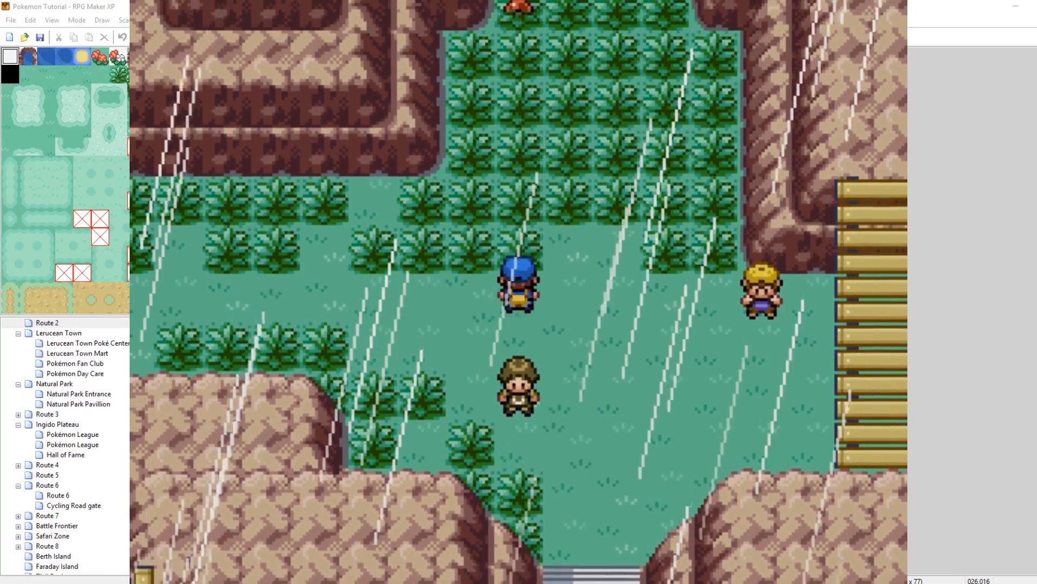
Step: Walk through the grass into another wild battle to check the opponent's level, and run from it
key(Left)
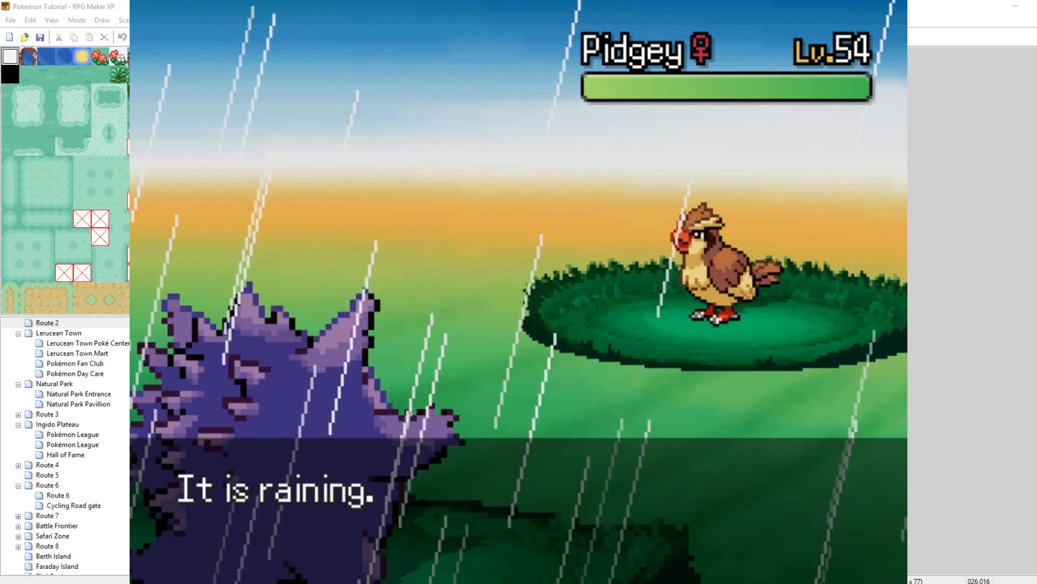
key(Right)
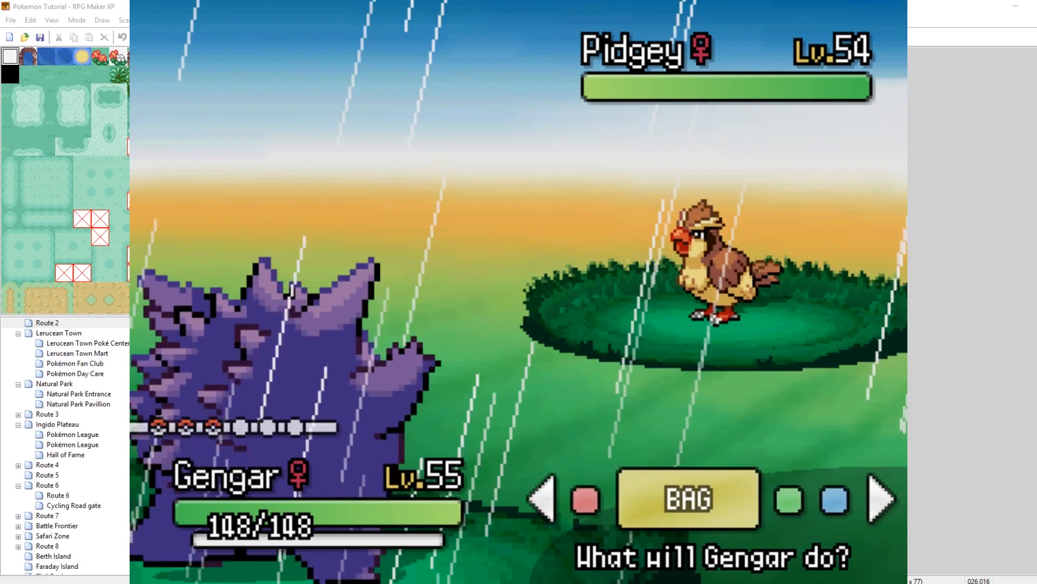
key(Right)
key(Right)
key(Return)
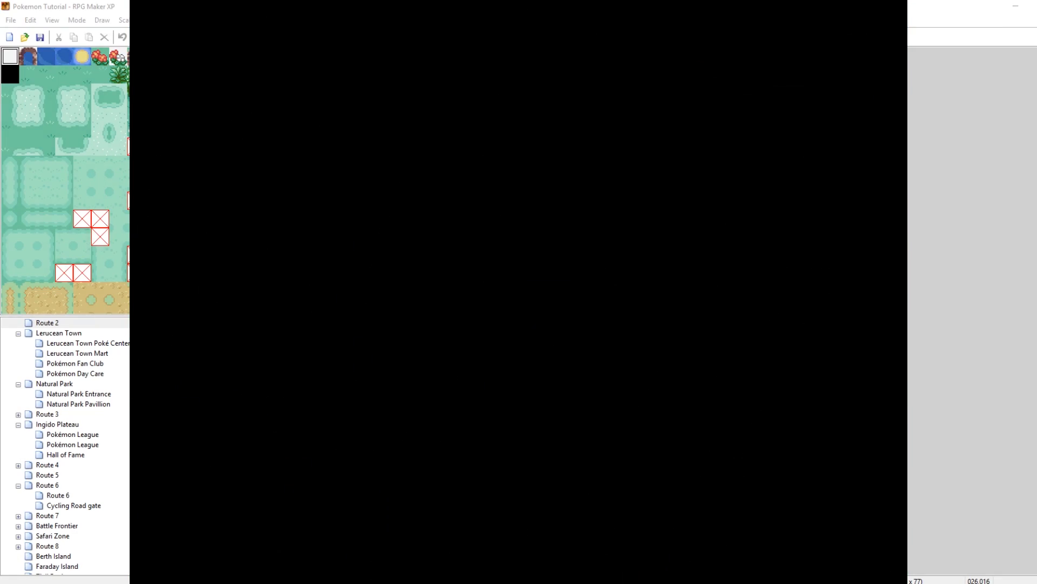
Step: Open the in-game debug menu and bring up the editing options for Gengar in the party
key(F9)
key(Return)
key(Escape)
key(Down)
key(Return)
key(Return)
key(Down)
key(Return)
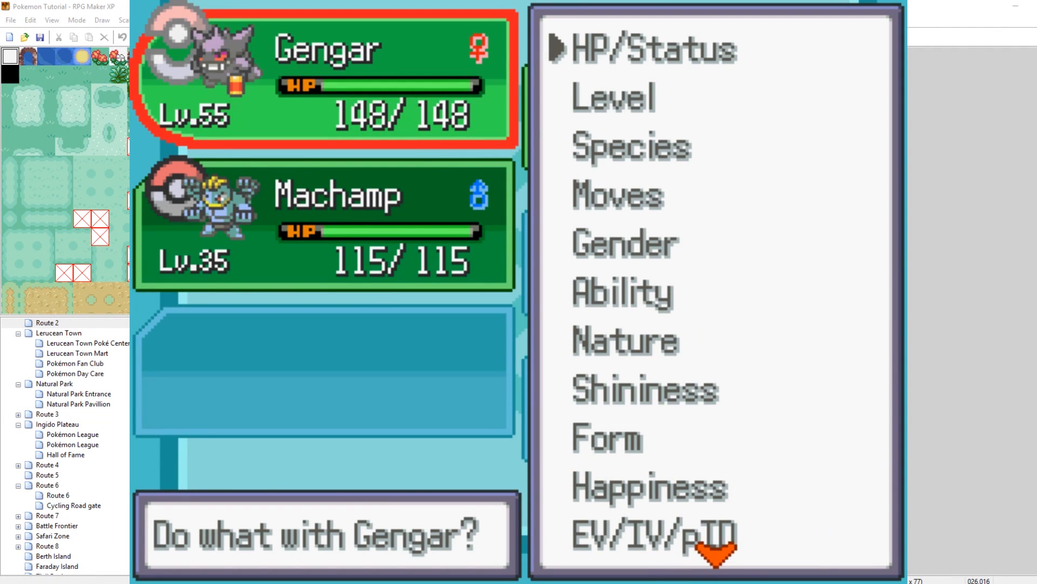
key(Down)
key(Down)
key(Return)
key(Escape)
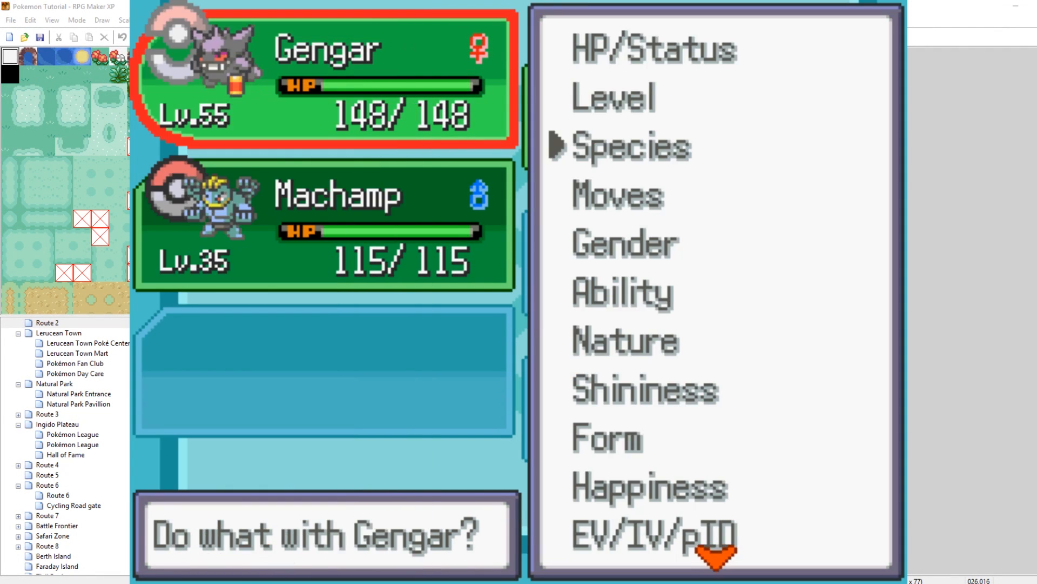
Step: Set Gengar's level to 95
key(Up)
key(Return)
key(Left)
key(Up)
key(Up)
key(Up)
key(Up)
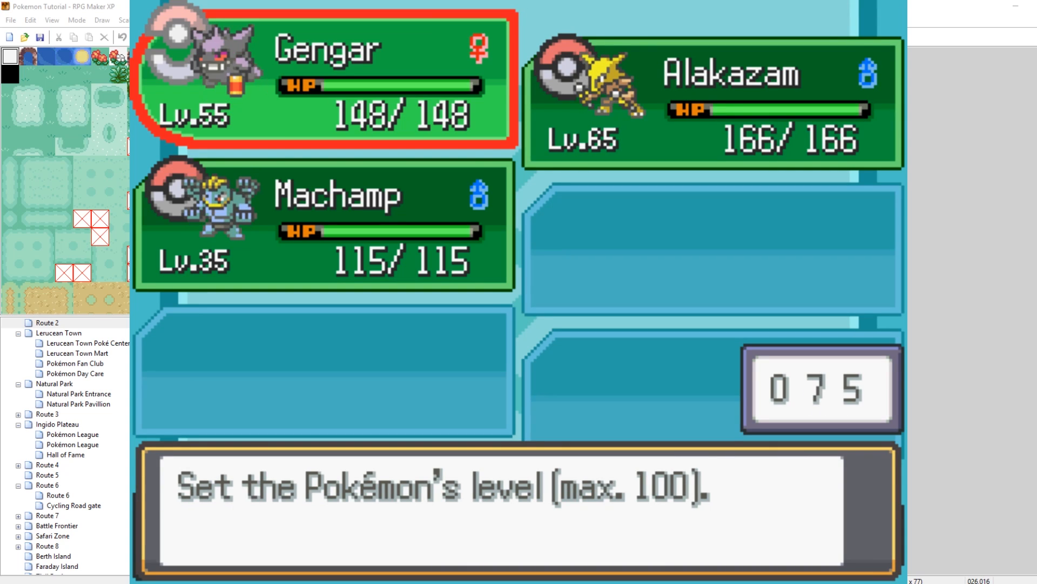
key(Return)
key(Return)
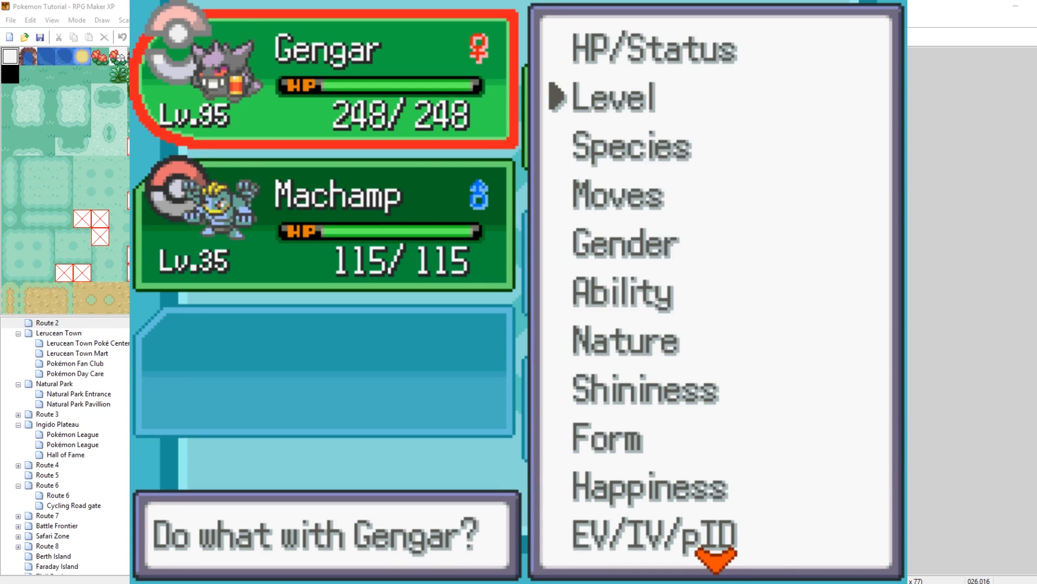
Step: Set Alakazam's level to 95 in the debug party editor
key(Escape)
key(Right)
key(Return)
key(Down)
key(Return)
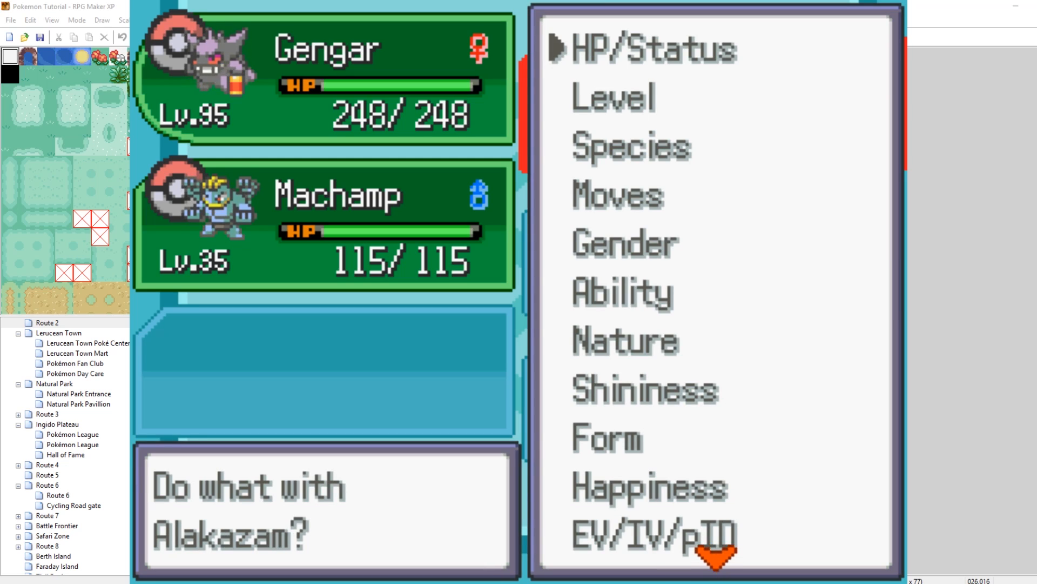
key(Down)
key(Down)
key(Return)
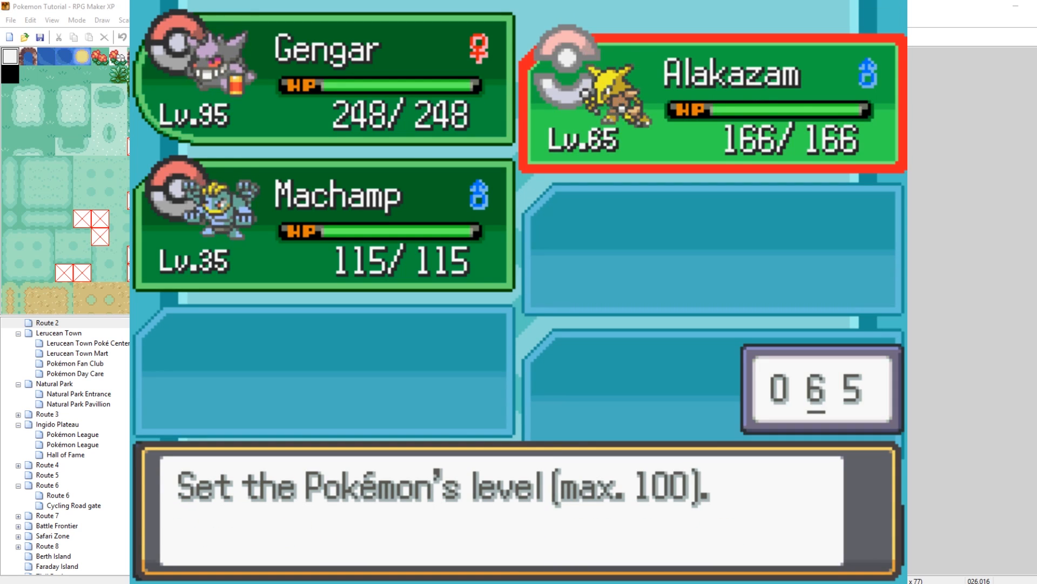
key(Return)
key(Return)
key(Escape)
Step: Set Machamp's level to 96 in the debug party editor
key(Return)
key(Down)
key(Return)
key(Down)
key(Return)
key(Down)
key(Return)
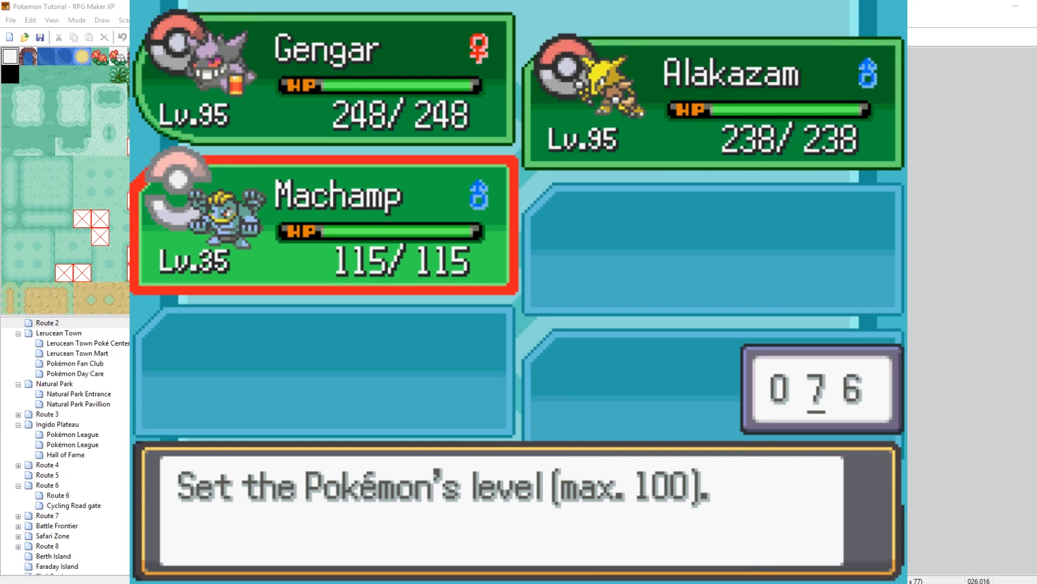
key(Return)
key(Return)
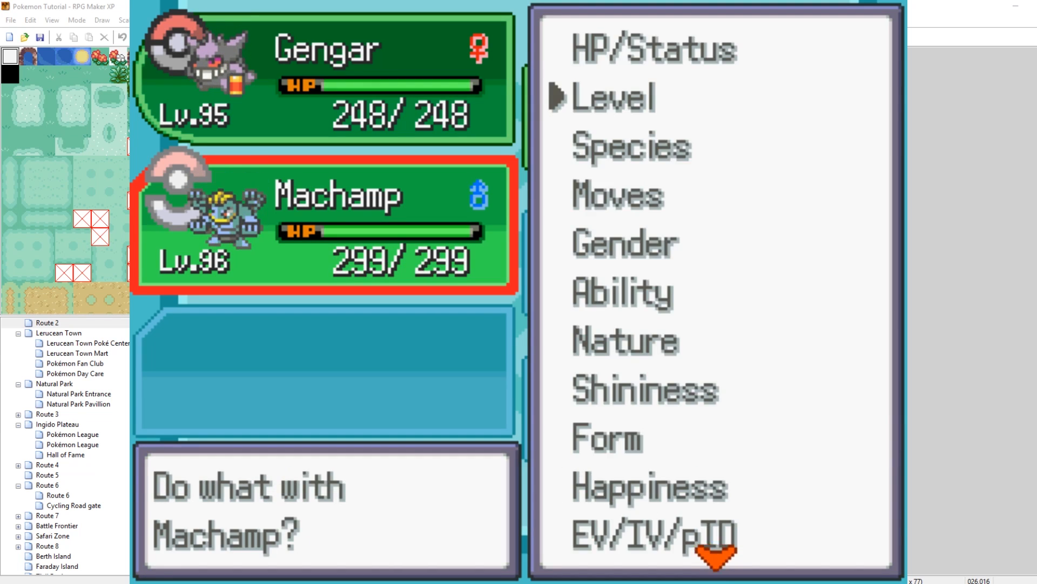
Step: Leave the debug menu, walk through the grass into a wild battle to check the opponent's level, and close the playtest
key(Escape)
key(Escape)
key(Escape)
key(Up)
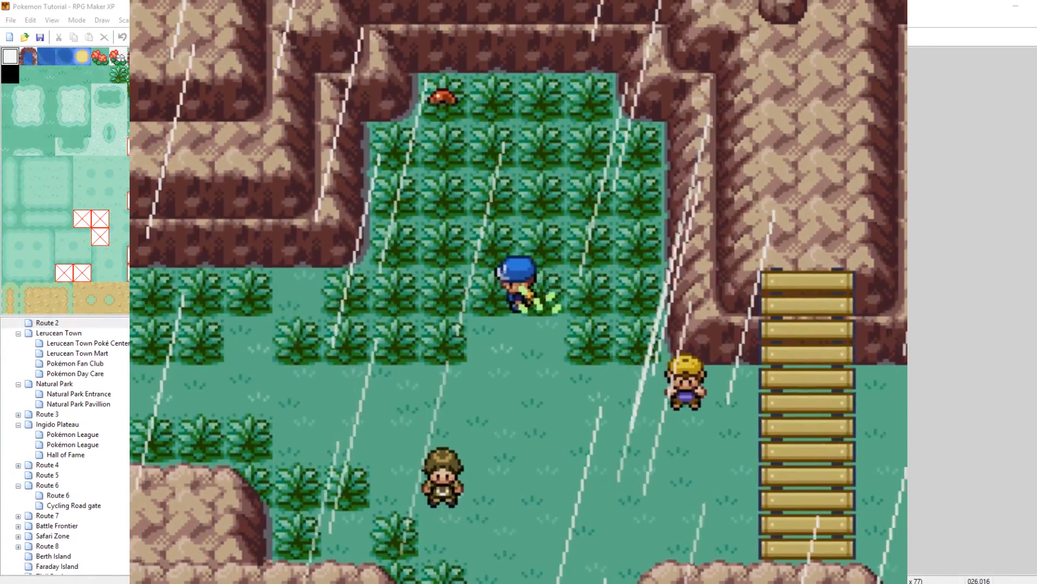
key(Right)
key(Up)
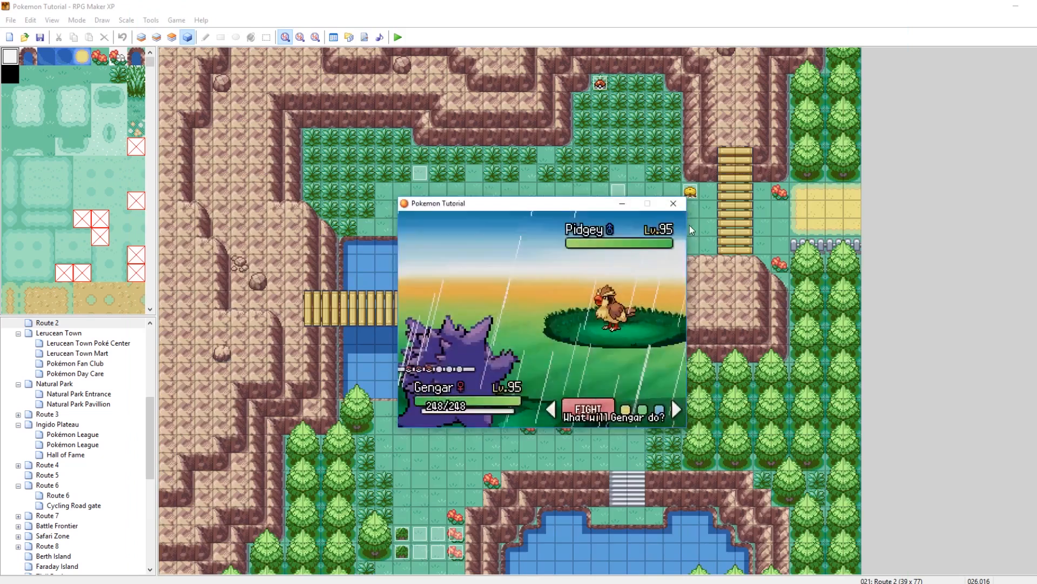
click(675, 205)
click(657, 226)
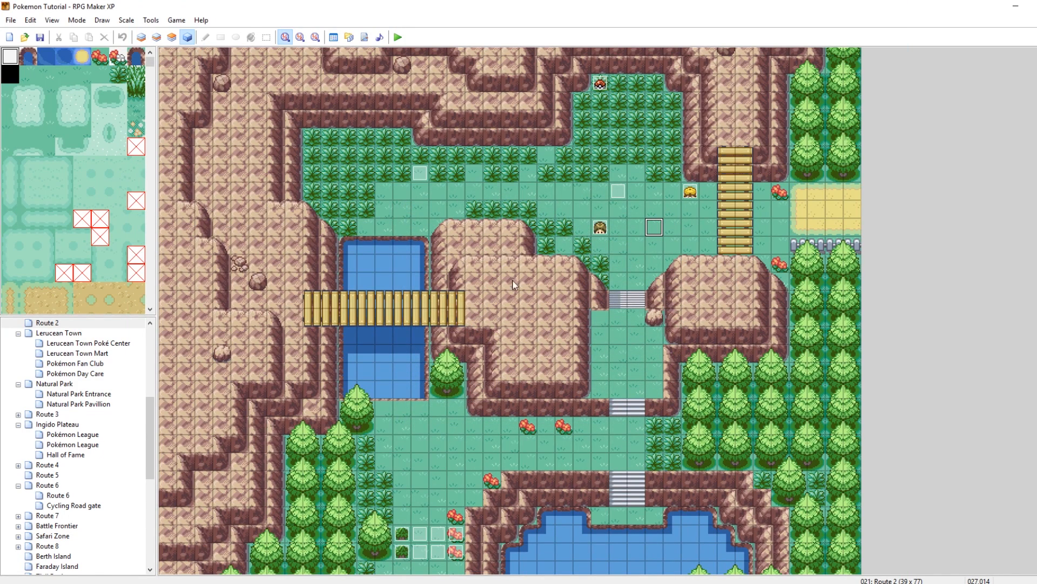
Step: Open the script editor, switch to Chrome, and read the PokeCommunity post's pbLoadTrainer code for balancing trainer Pokémon levels
click(364, 36)
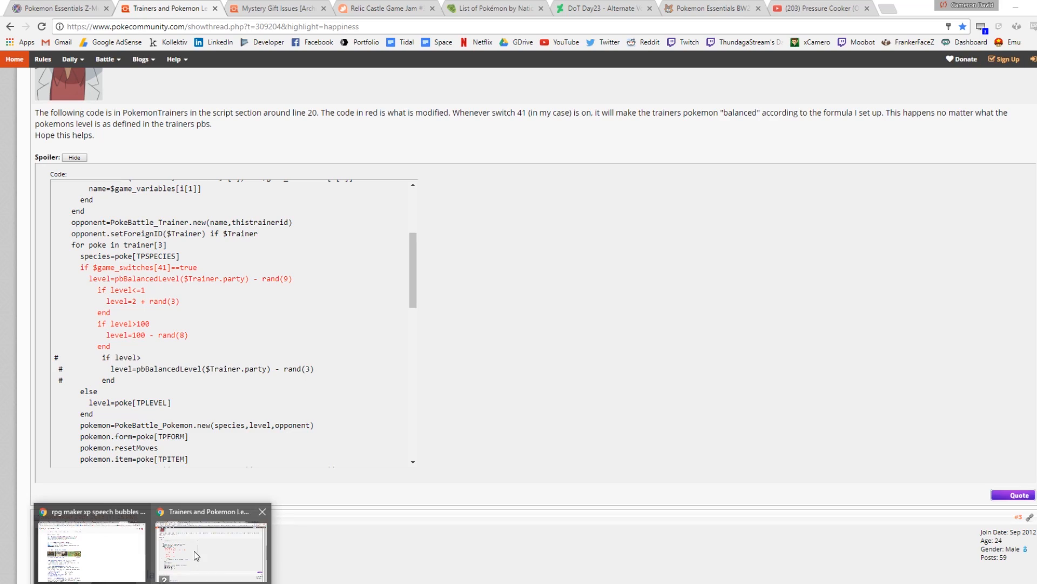
click(193, 550)
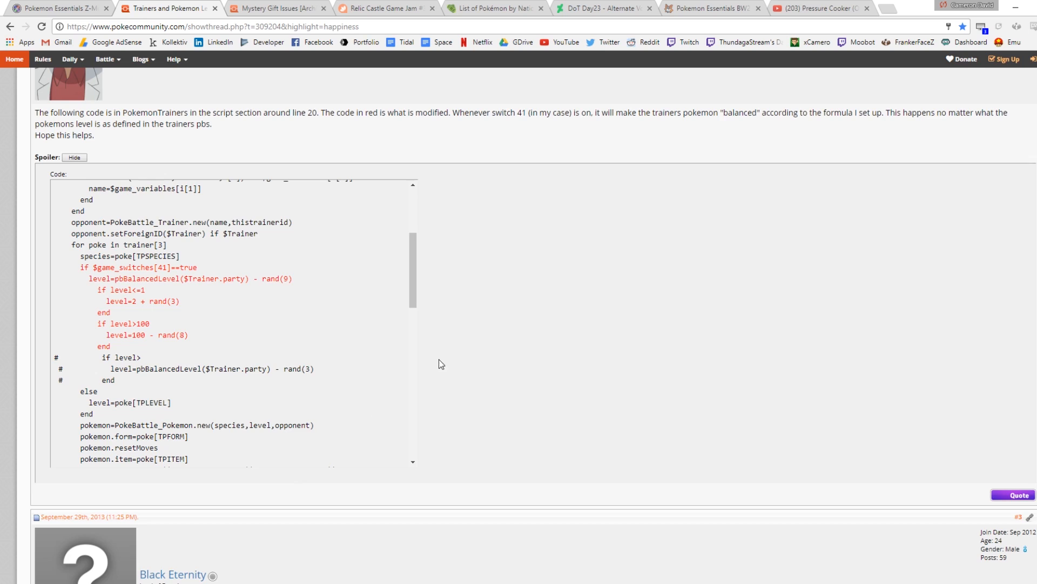
scroll(423, 373, up, 2)
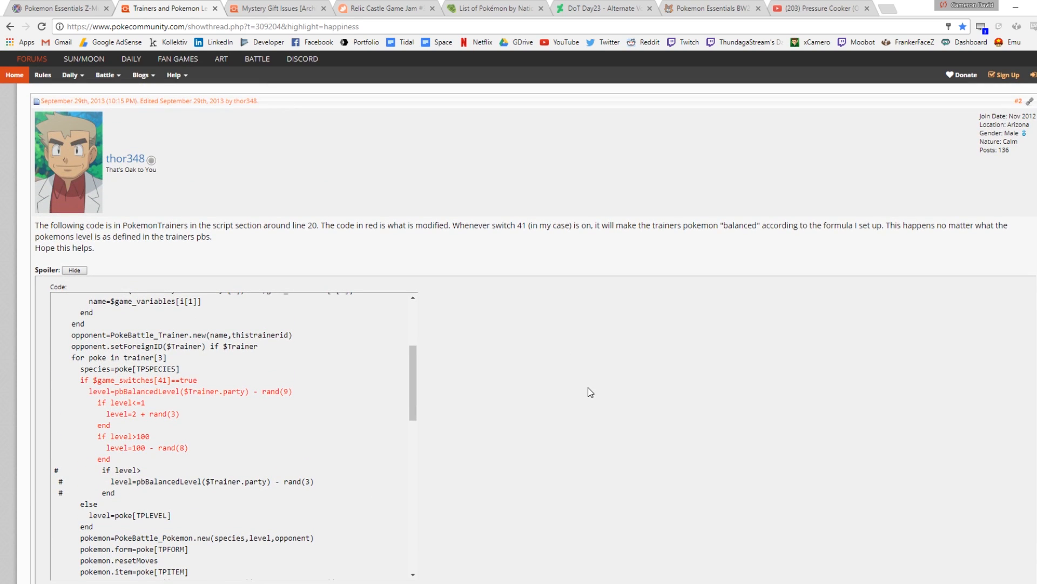
scroll(591, 392, down, 1)
scroll(251, 371, up, 4)
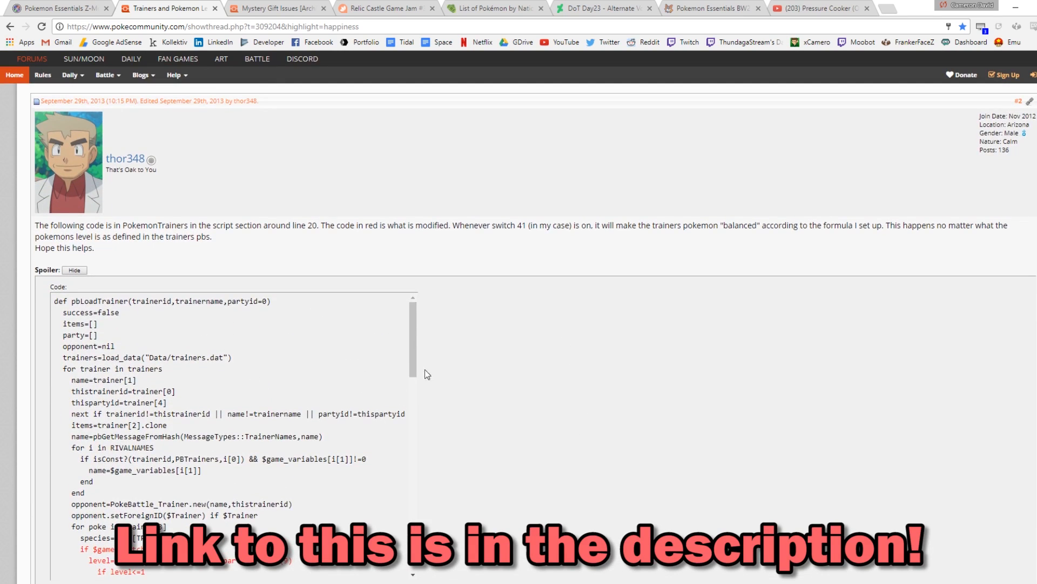
scroll(586, 381, down, 2)
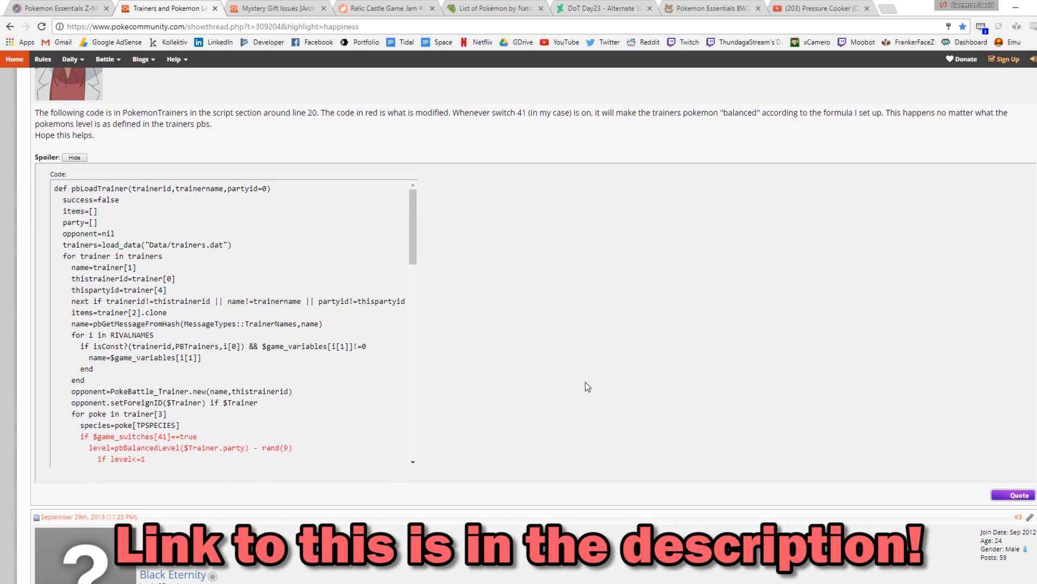
scroll(355, 326, down, 3)
scroll(355, 325, down, 1)
scroll(287, 294, up, 1)
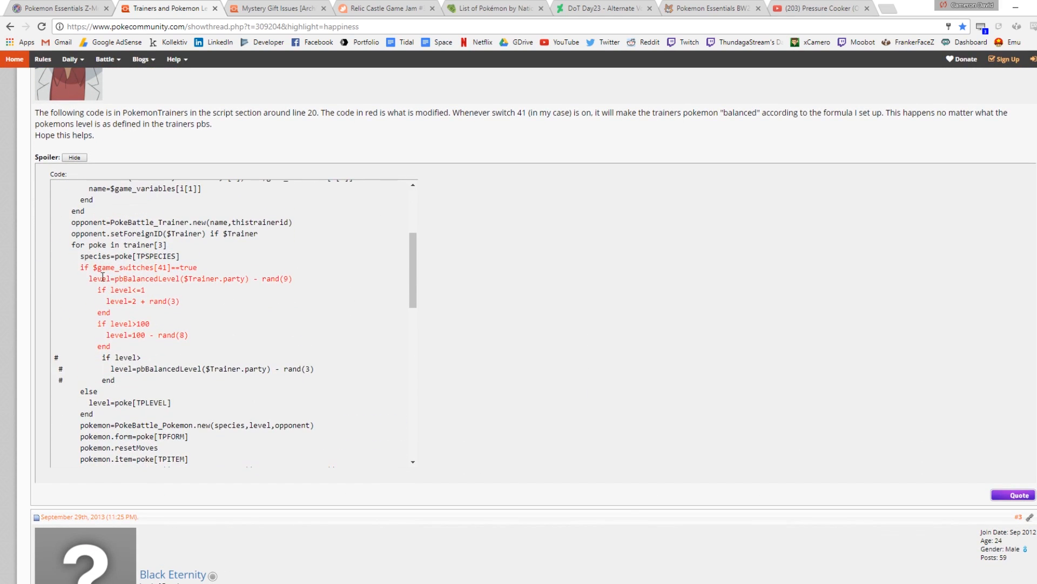
Step: Copy the forum code block from "if $game_switches[41]==true" through the end that closes its else branch
drag(80, 268, 97, 413)
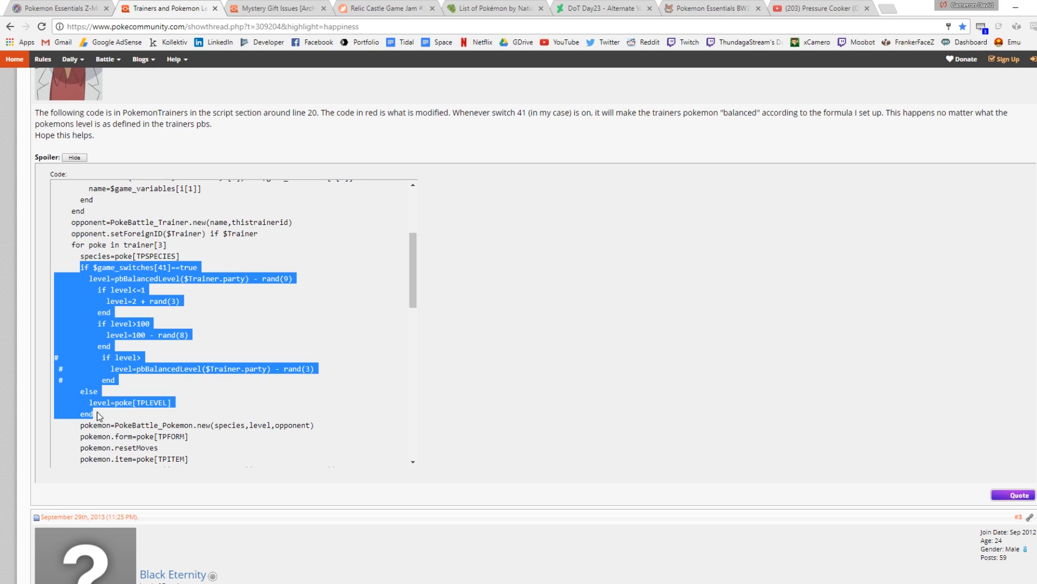
click(222, 316)
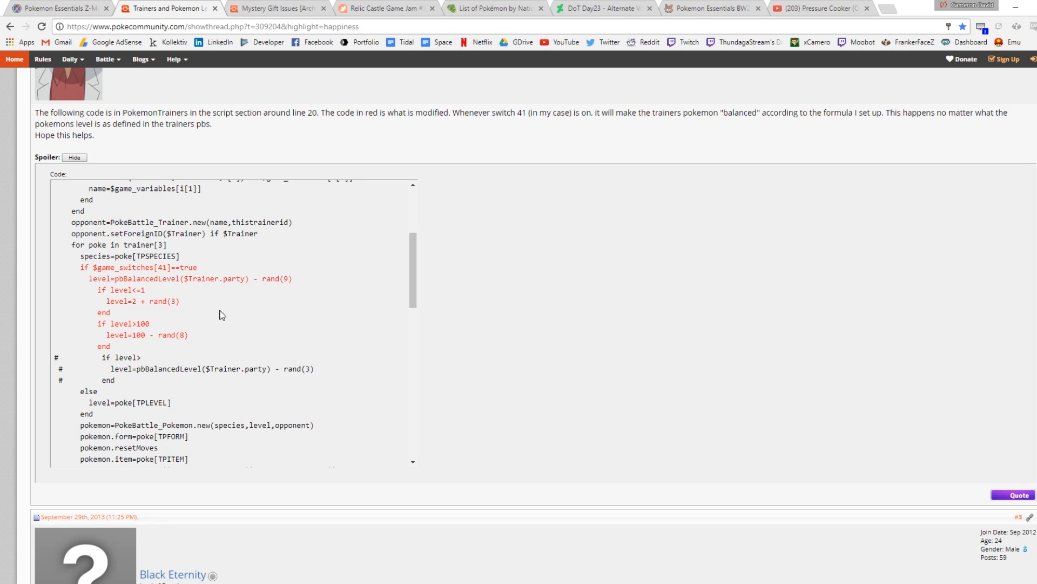
drag(102, 267, 200, 272)
click(172, 268)
drag(82, 266, 108, 411)
key(ctrl+c)
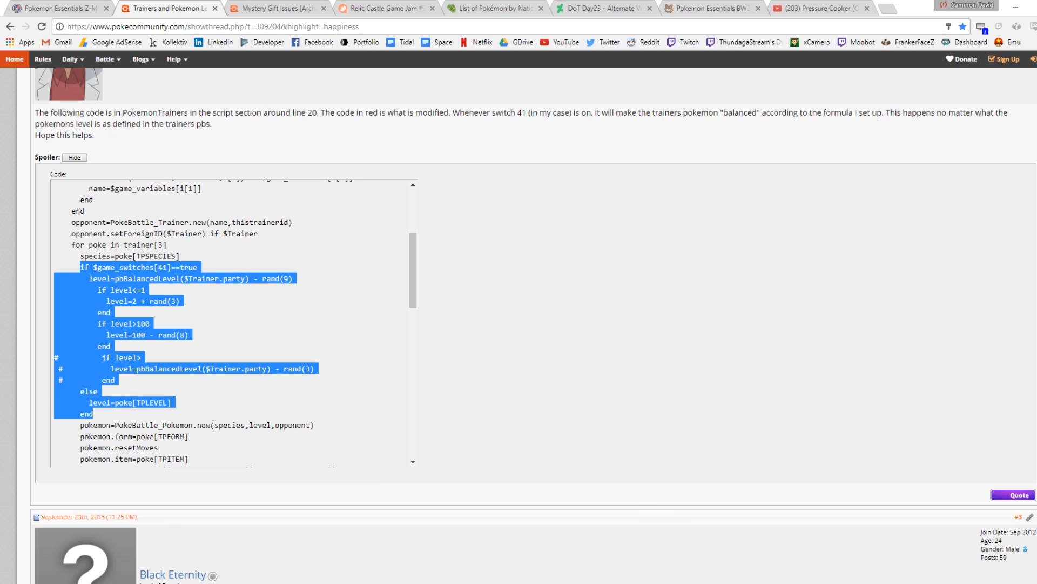
Step: Back in RPG Maker XP, open the PTrainer_NPCTrainers script and paste the copied code after the "species=poke[TPSPECIES]" line in pbLoadTrainer
mouse_move(677, 583)
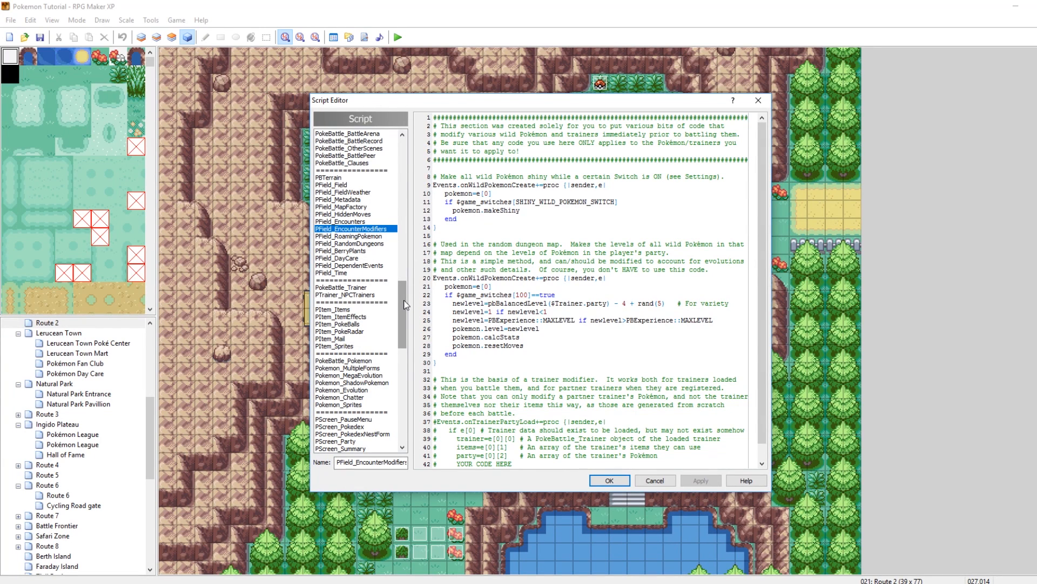
click(373, 295)
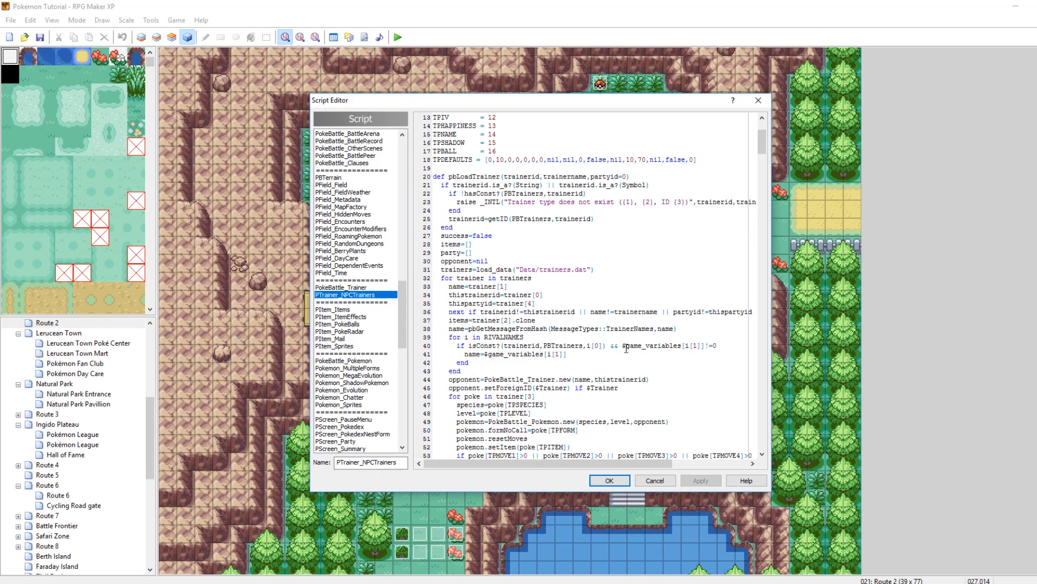
scroll(623, 348, down, 5)
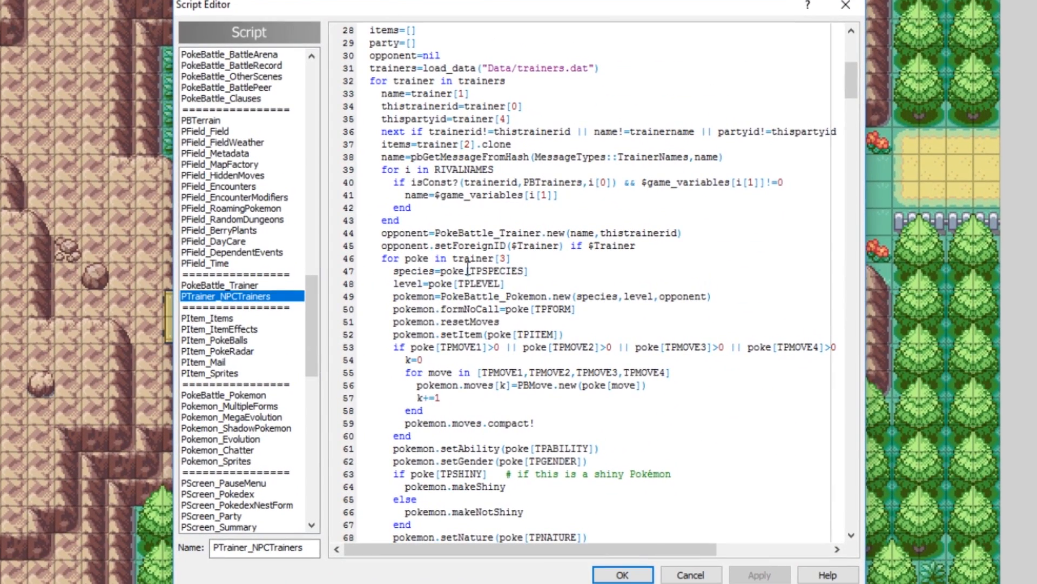
click(503, 277)
key(Right)
key(Right)
key(Right)
drag(511, 283, 393, 283)
click(529, 270)
key(ctrl+v)
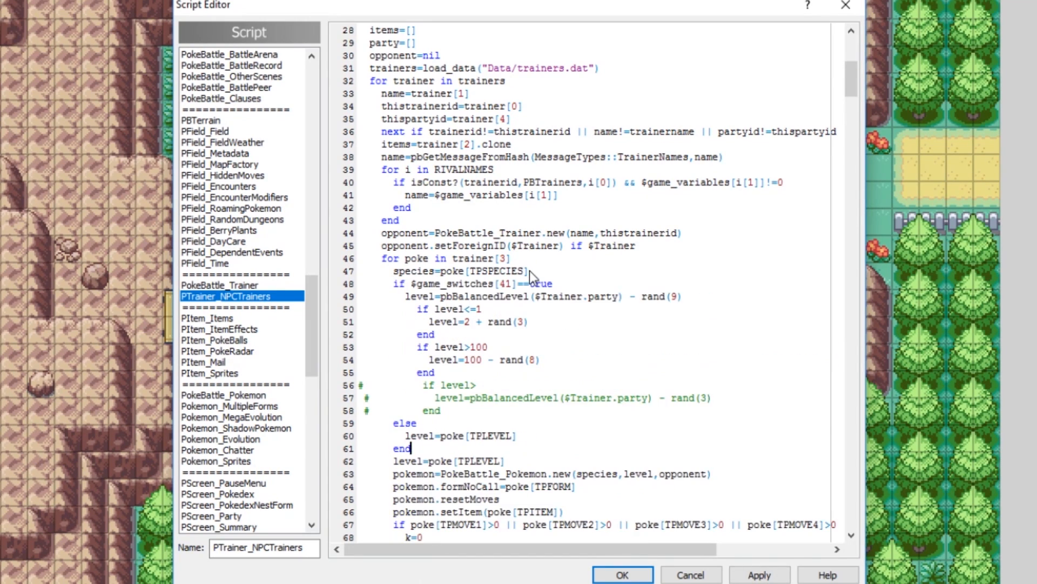
Step: Delete the duplicate "level=poke[TPLEVEL]" line below the pasted block and the three commented-out lines inside it
scroll(564, 321, down, 2)
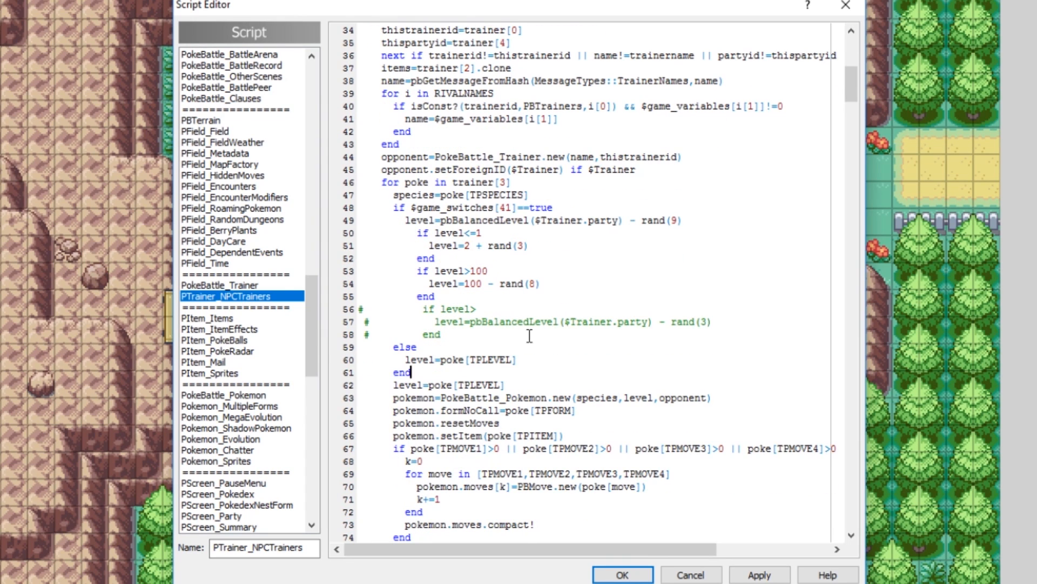
drag(505, 386, 358, 390)
key(BackSpace)
key(BackSpace)
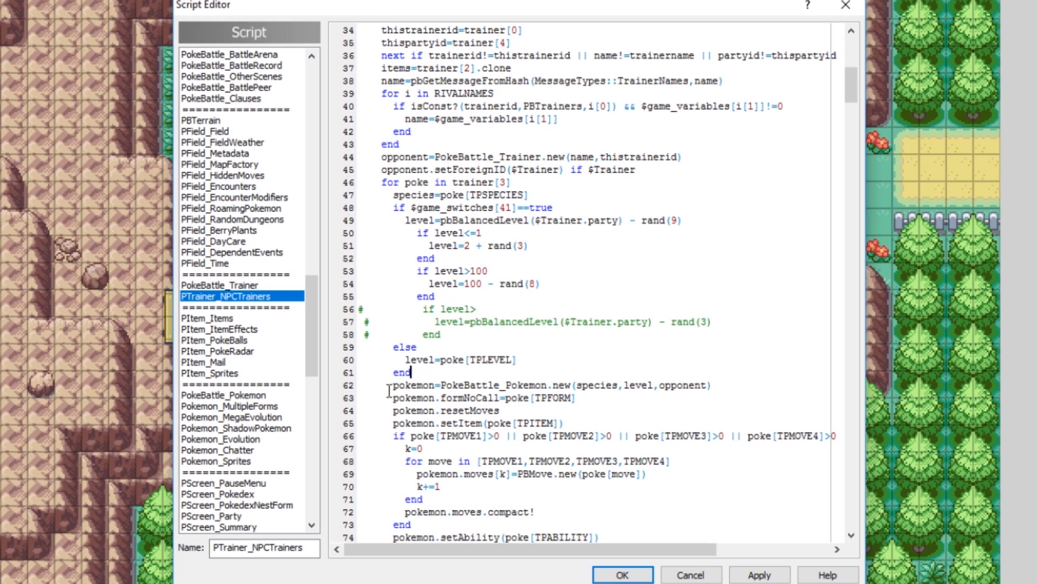
drag(453, 334, 344, 317)
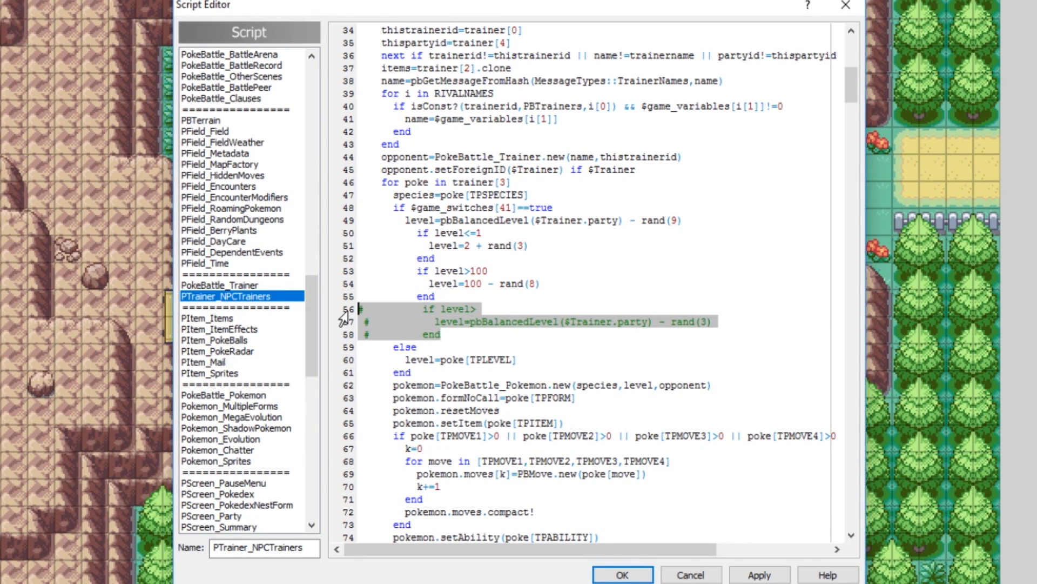
key(BackSpace)
key(BackSpace)
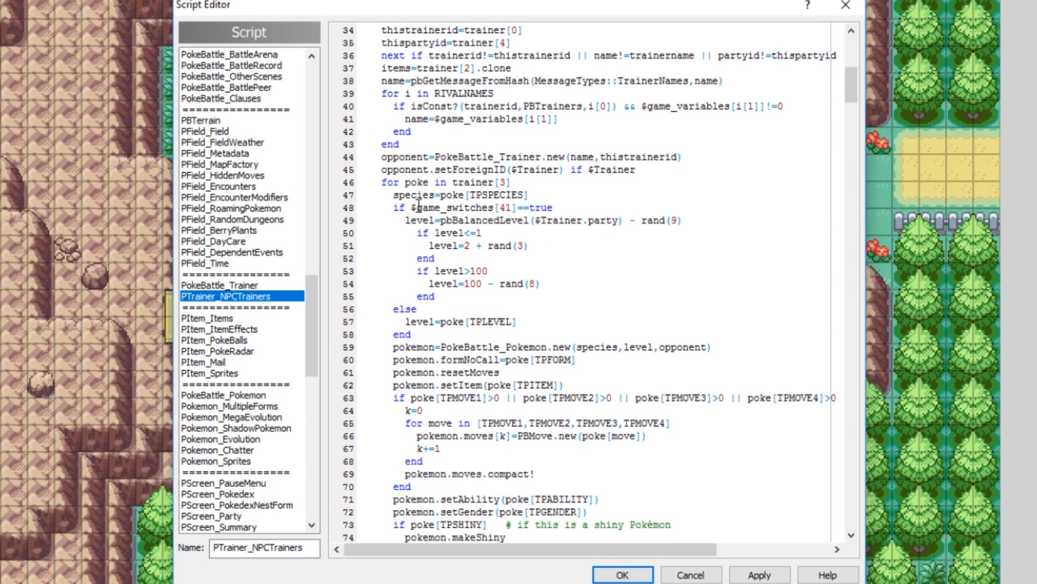
Step: Change the pasted condition's game switch number to 99, apply the script change, and close the script editor
click(511, 207)
key(BackSpace)
key(BackSpace)
text(99)
click(762, 575)
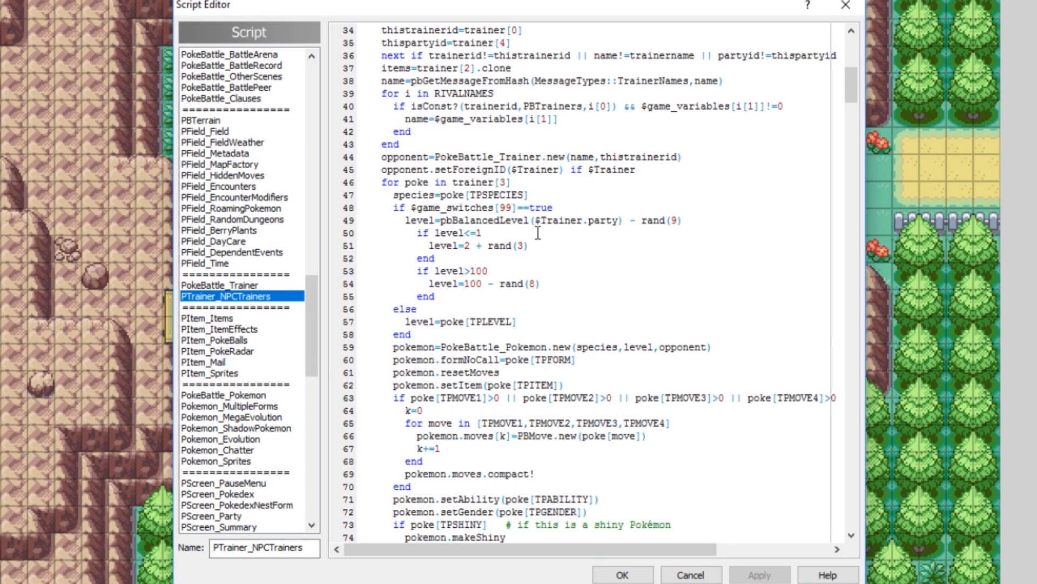
double_click(674, 220)
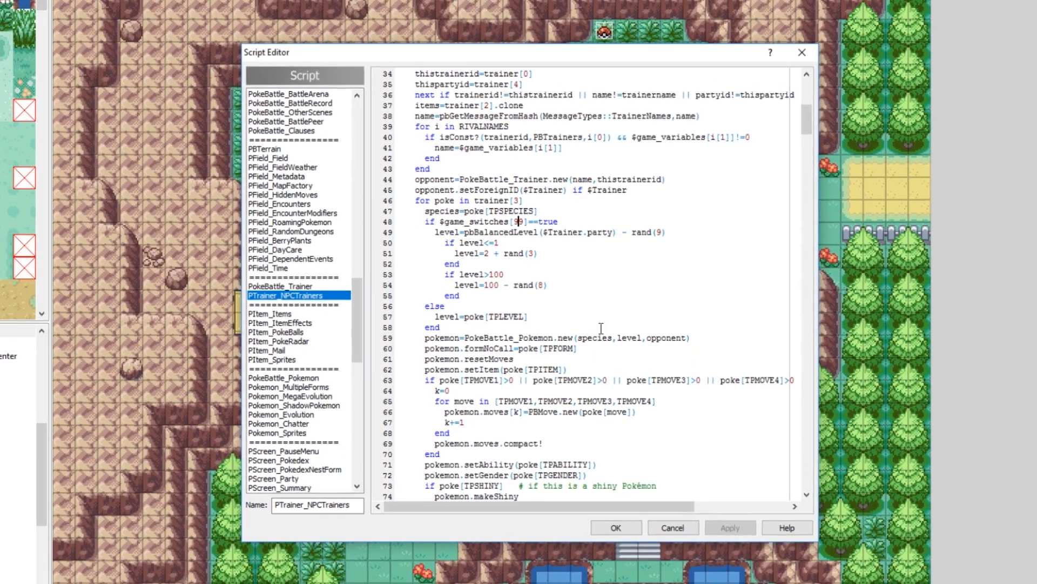
click(616, 529)
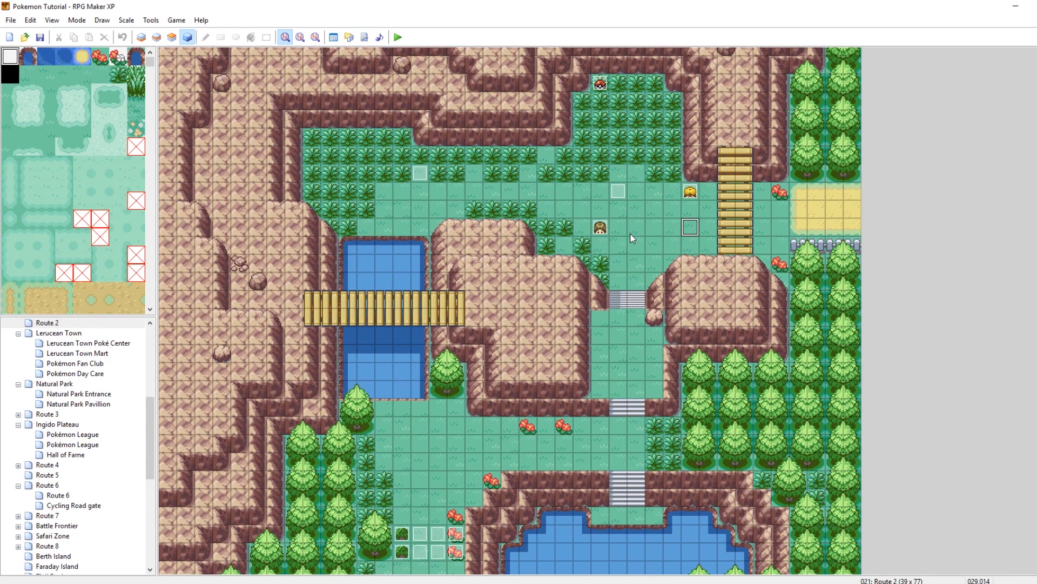
Step: Add a Control Switches command to the NPC event EV031 that turns on switch 0099, named TrainerScaling, and save the event
double_click(600, 228)
right_click(540, 208)
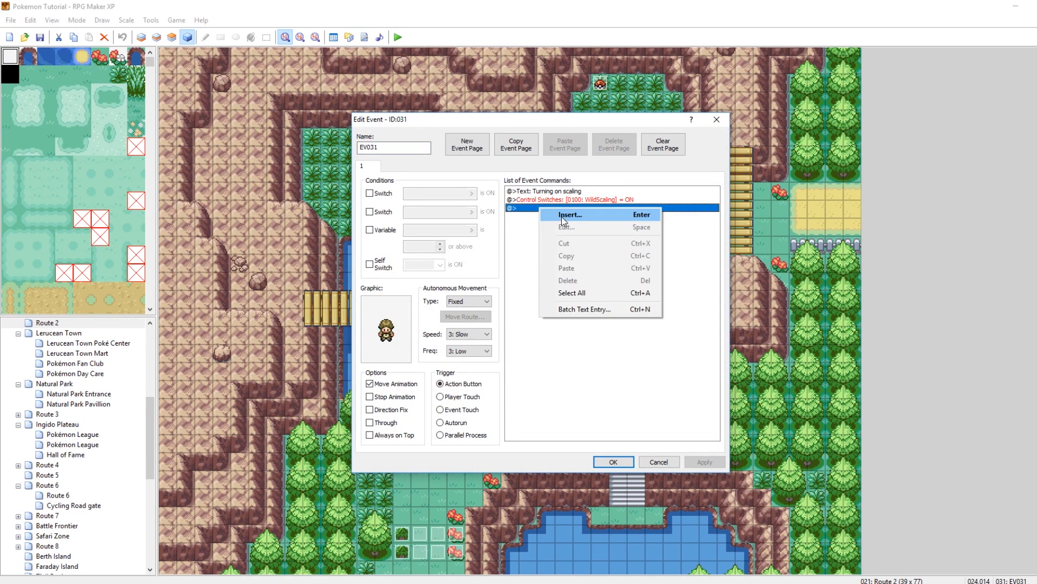
click(562, 216)
click(657, 225)
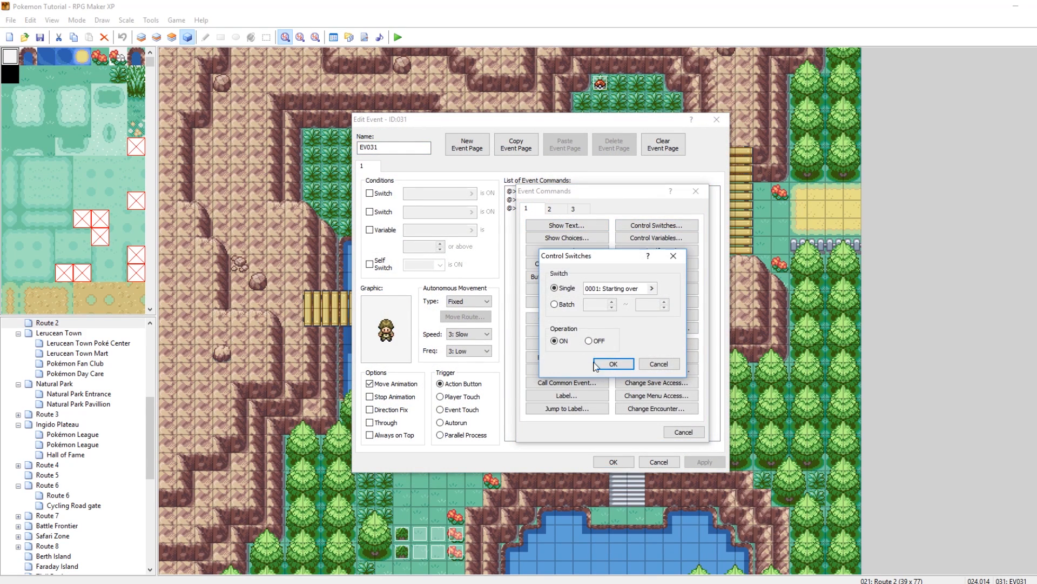
click(621, 288)
click(627, 381)
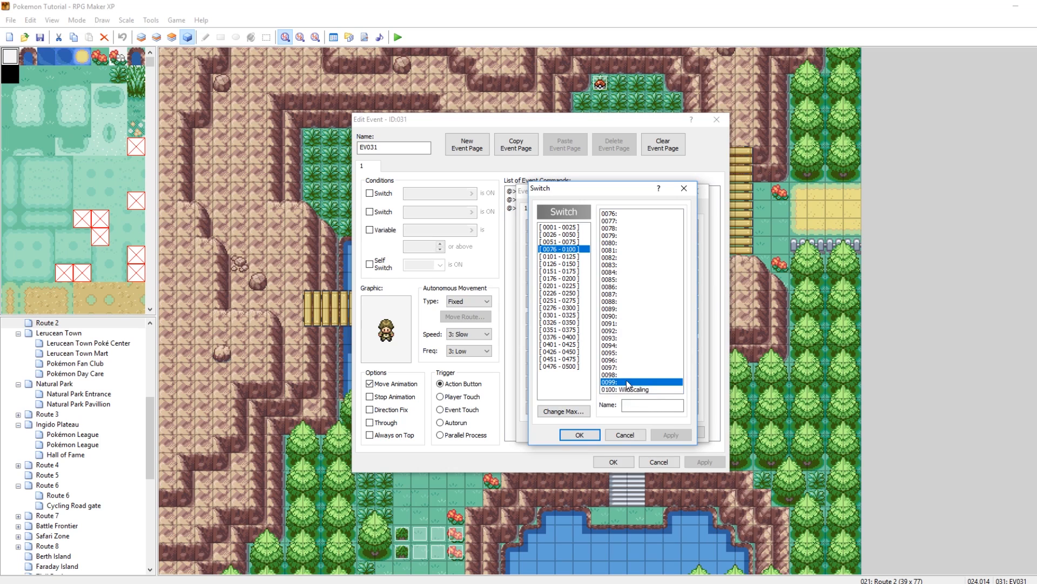
click(644, 403)
text(TrainerScaling)
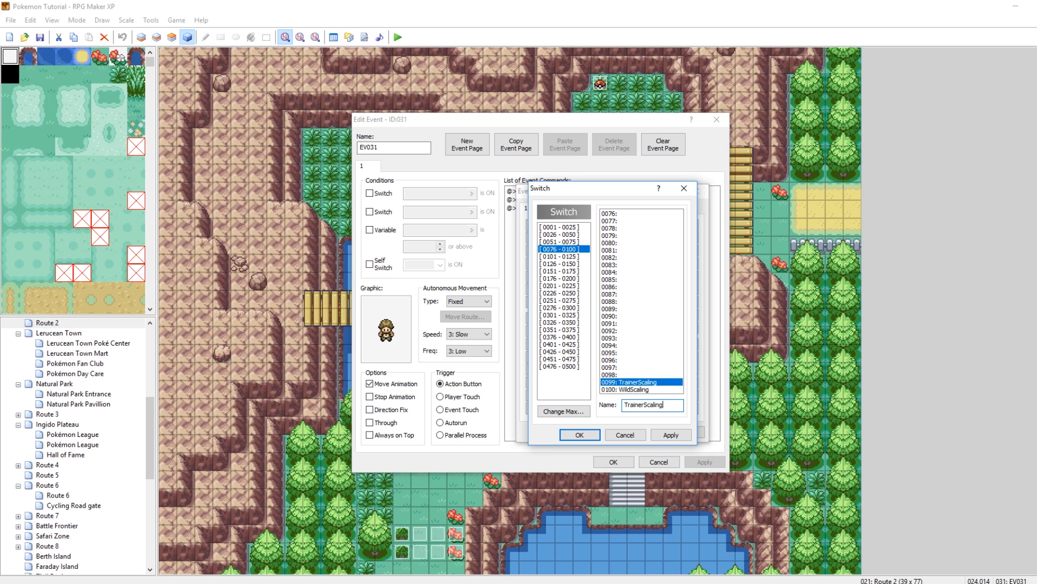
click(657, 436)
click(567, 438)
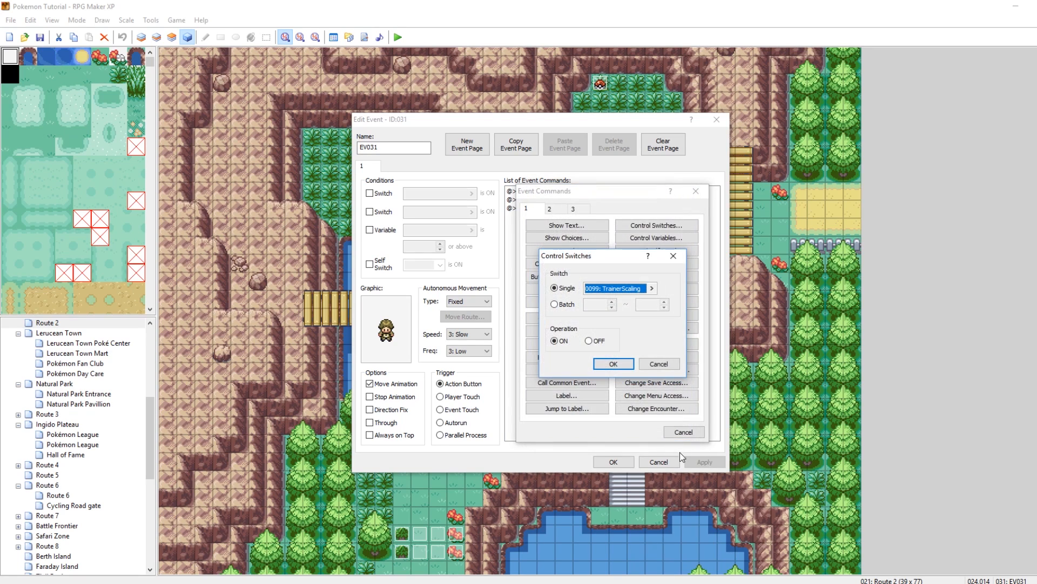
click(613, 364)
click(704, 462)
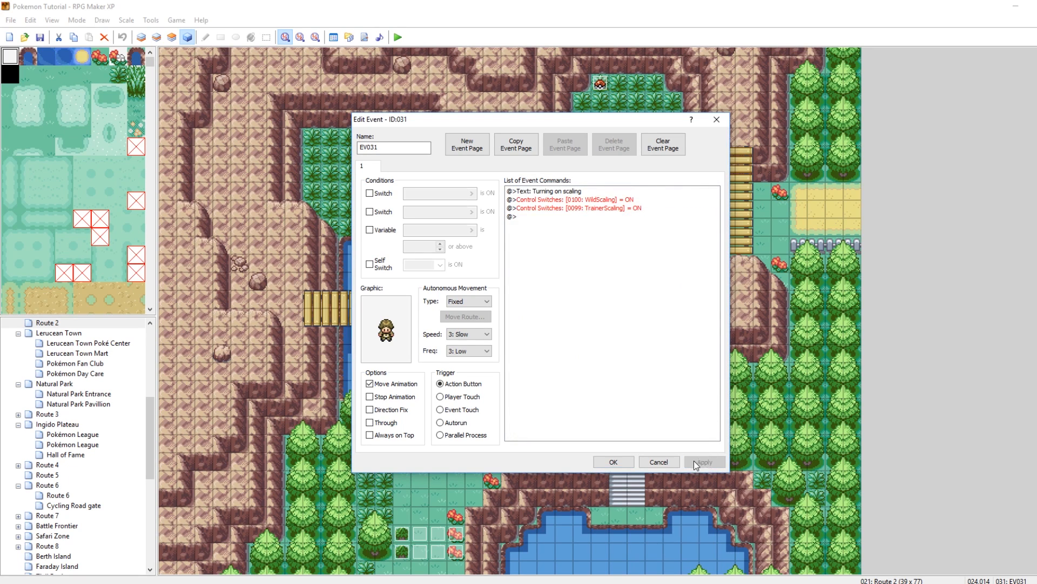
click(613, 462)
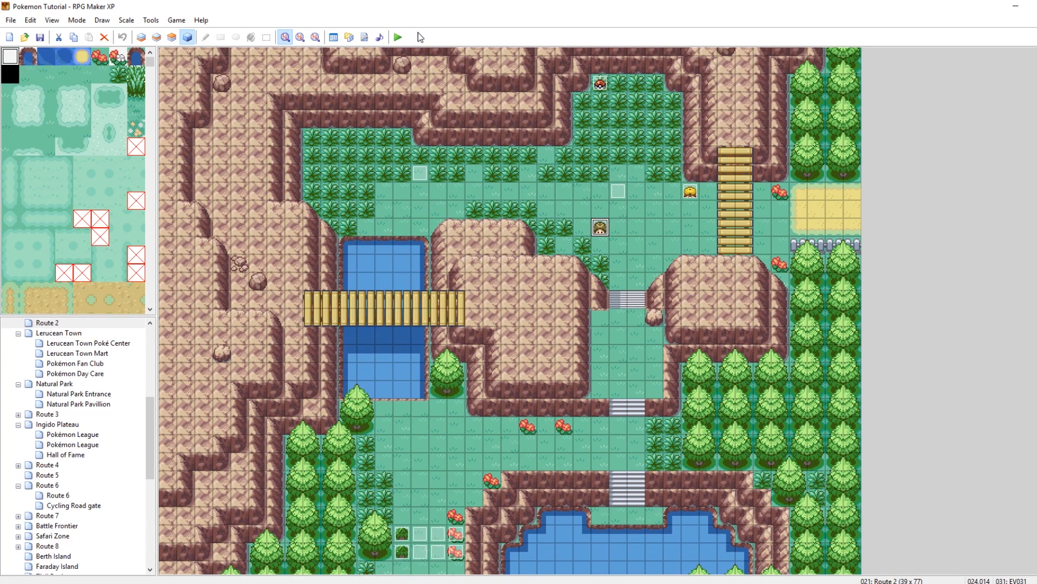
Step: Start a playtest, continue the saved game on Route 2, and talk to the NPC that turns on level scaling
click(398, 37)
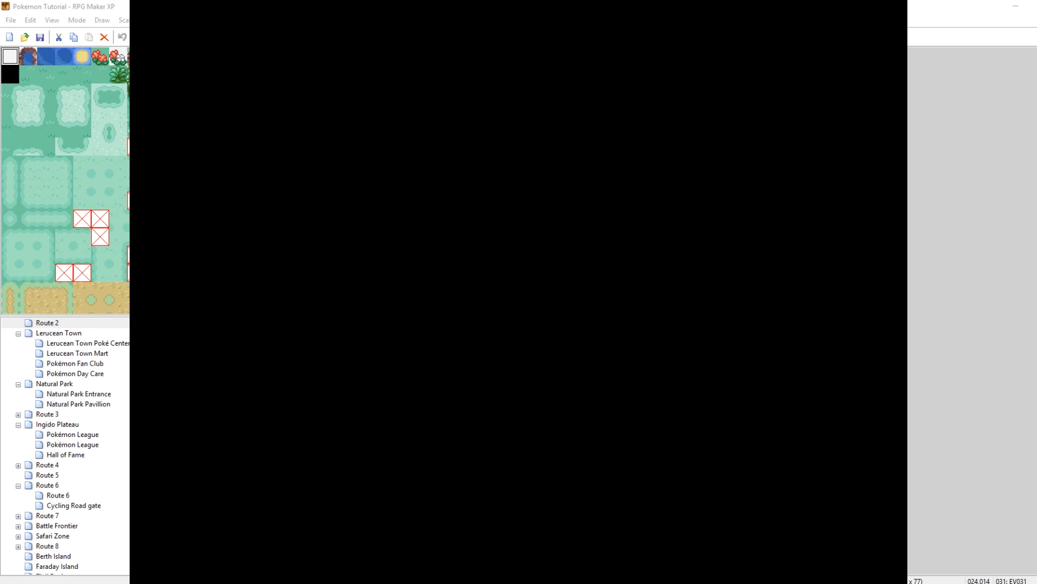
key(c)
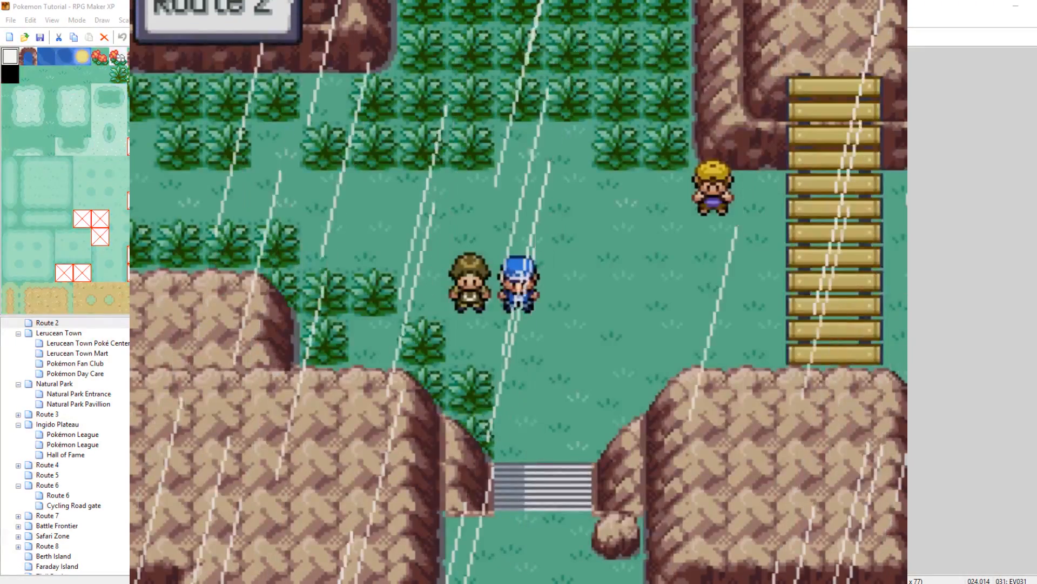
key(Up)
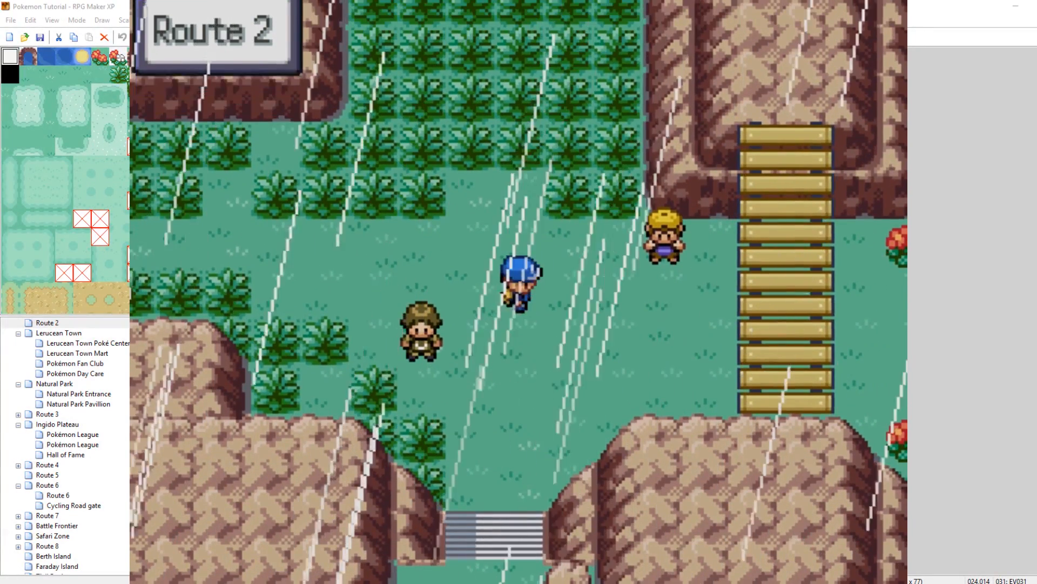
key(Right)
key(Down)
key(Left)
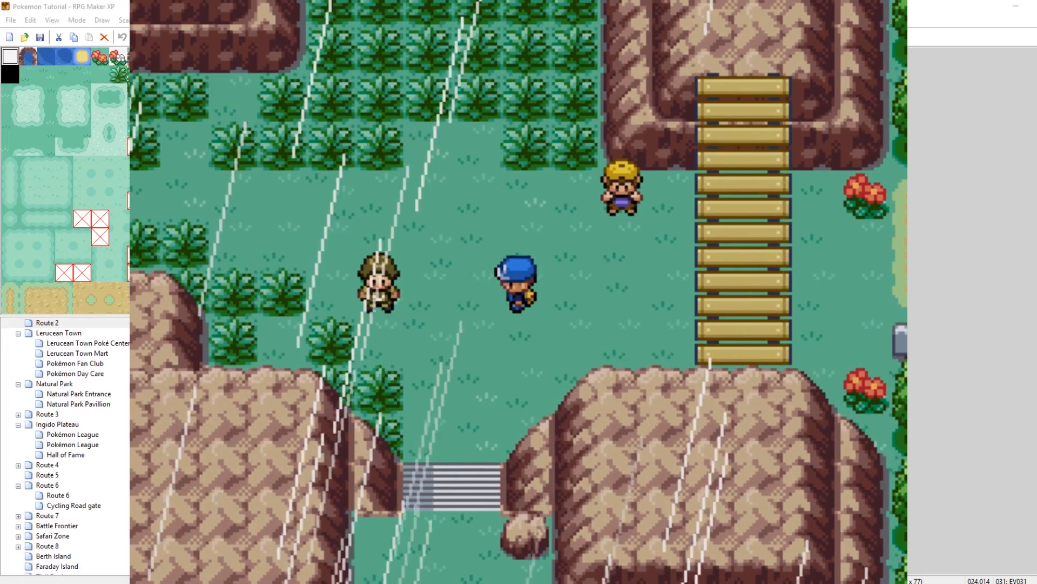
key(c)
key(c)
key(Right)
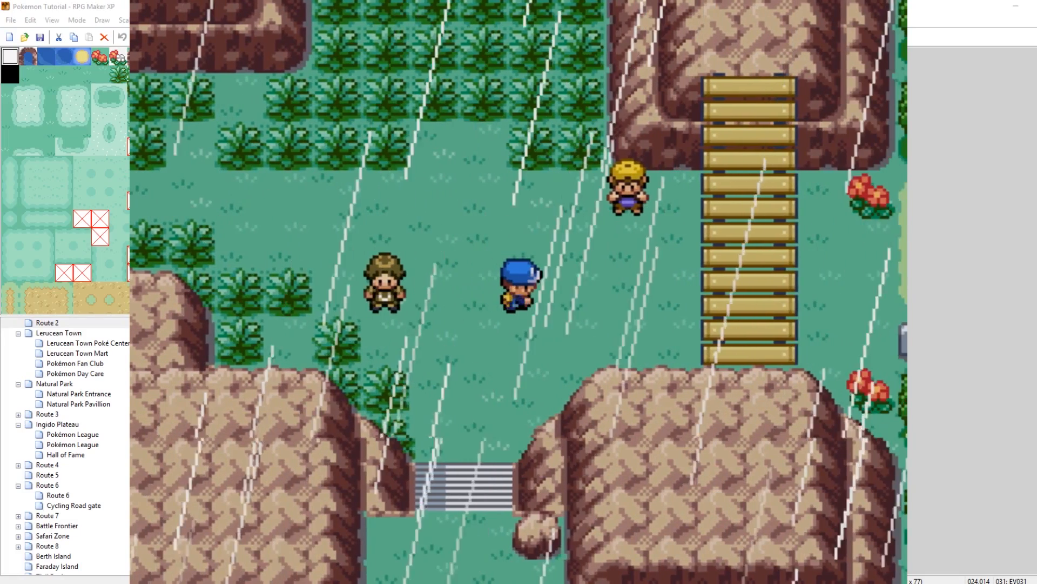
key(Up)
key(Down)
Step: Open the party in the game and set Gengar's level to 85 through its debug options
key(Escape)
key(Down)
key(Return)
key(Return)
key(Down)
key(Return)
key(Down)
key(Return)
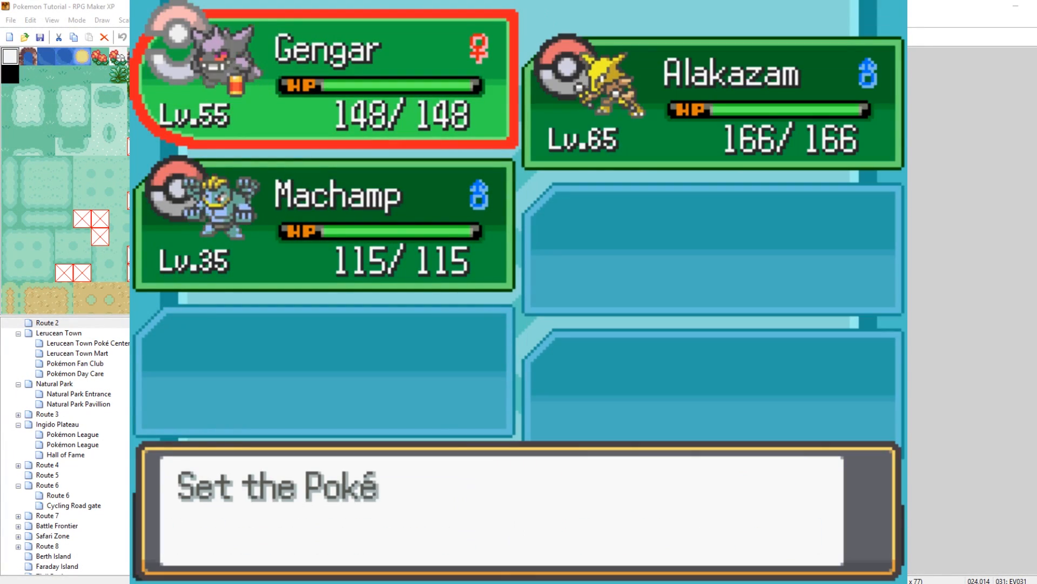
key(Return)
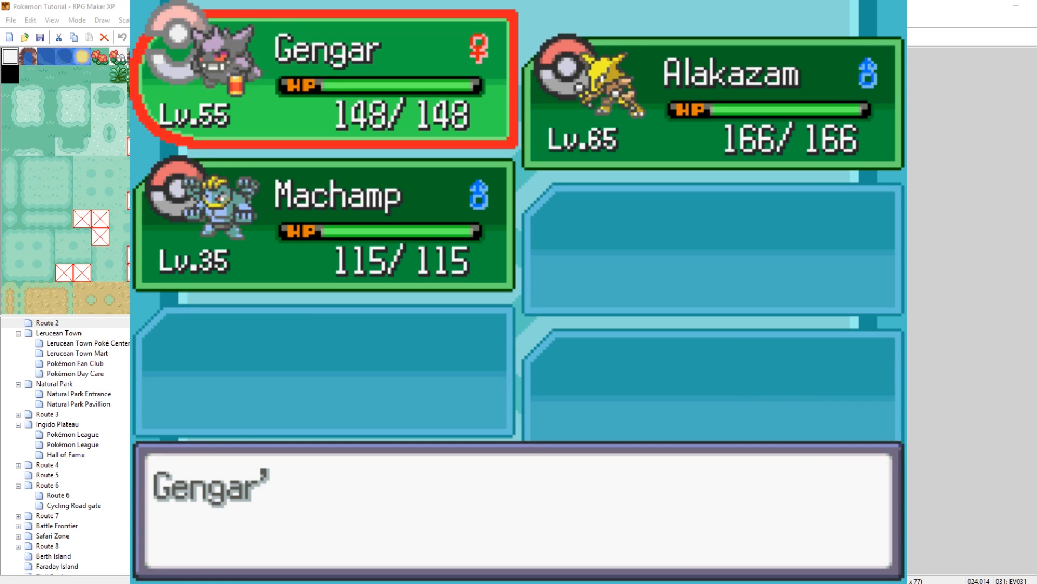
key(Return)
key(Escape)
Step: Set Machamp's level to 85 through its debug options and leave the party screen
key(Down)
key(Return)
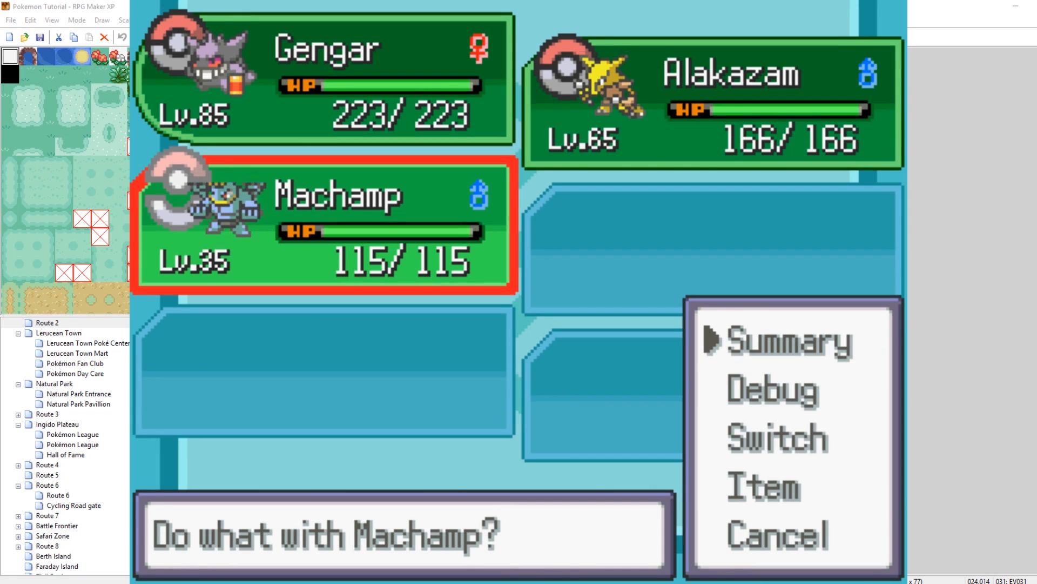
key(Down)
key(Return)
key(Down)
key(Return)
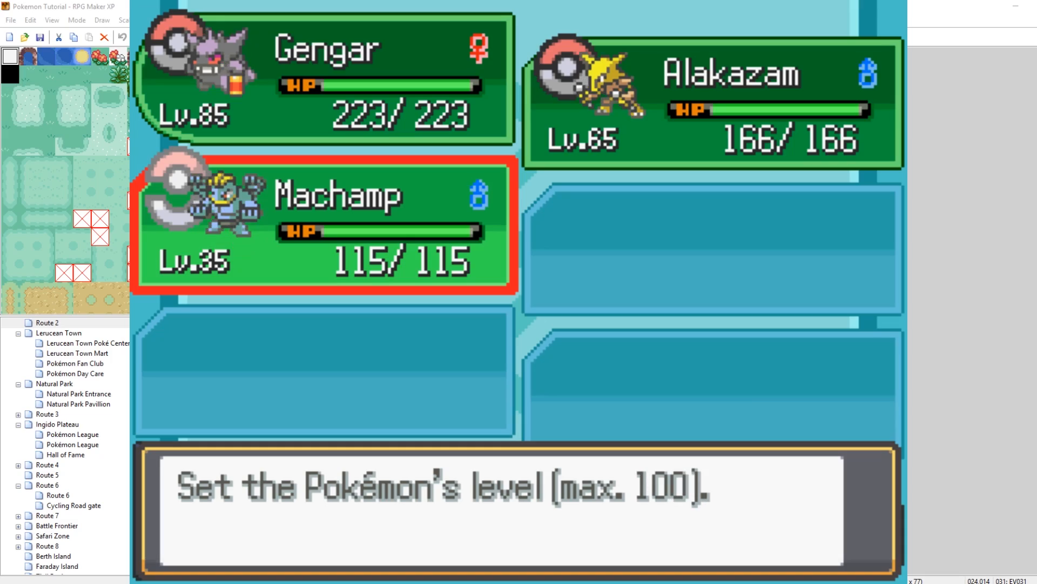
key(Left)
key(Up)
key(Up)
key(Up)
key(Return)
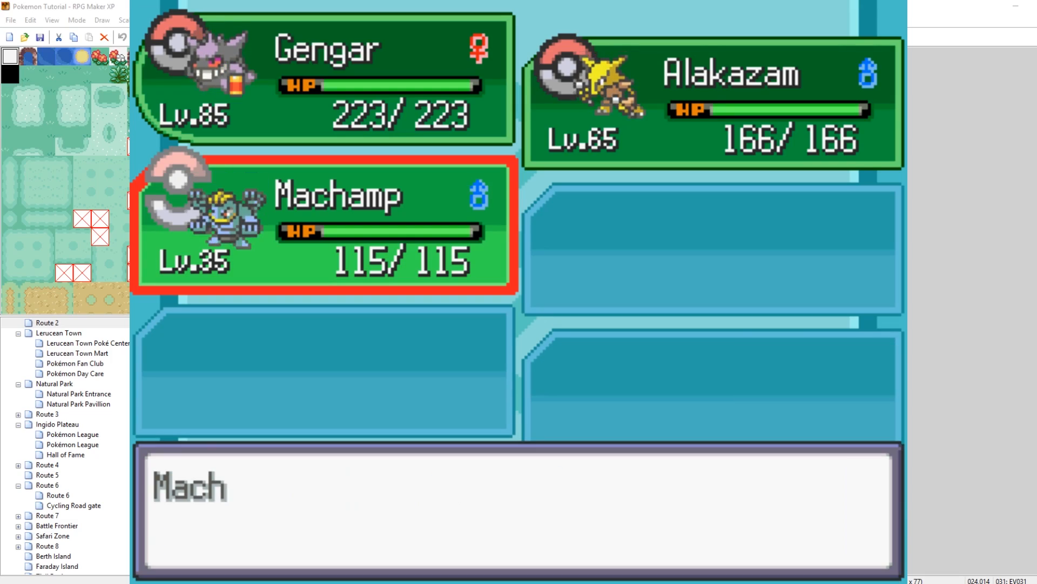
key(Return)
key(Escape)
key(Escape)
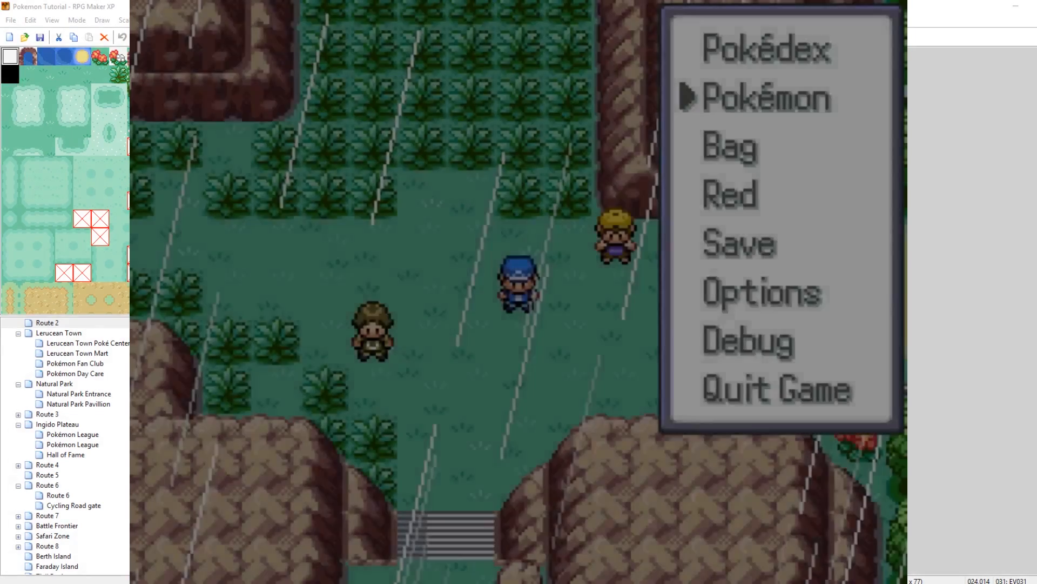
Step: Reopen the party, change Alakazam's level through its debug options, and return to the pause menu
key(Return)
key(Right)
key(Return)
key(Down)
key(Return)
key(Down)
key(Return)
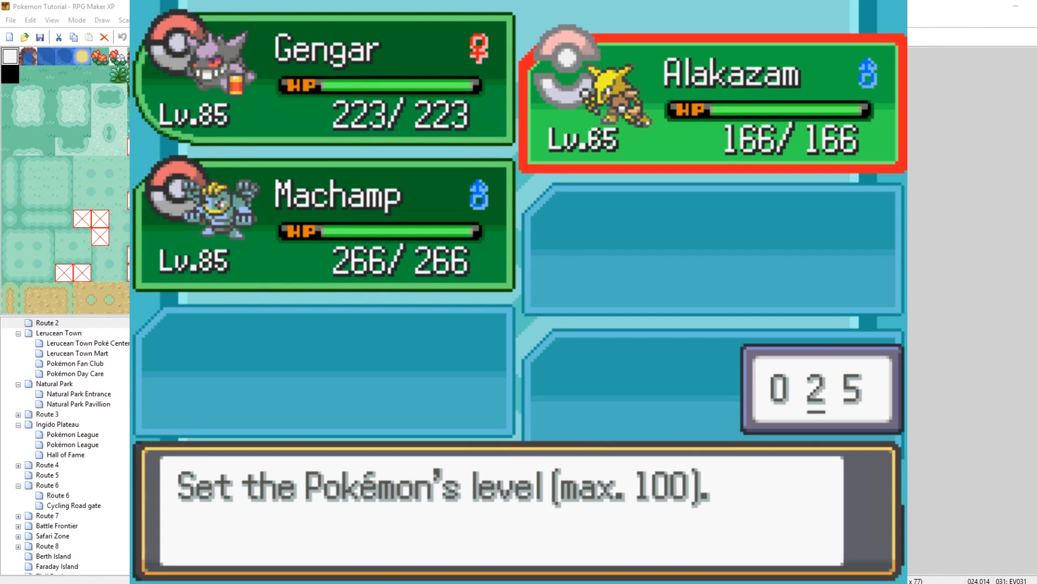
key(Return)
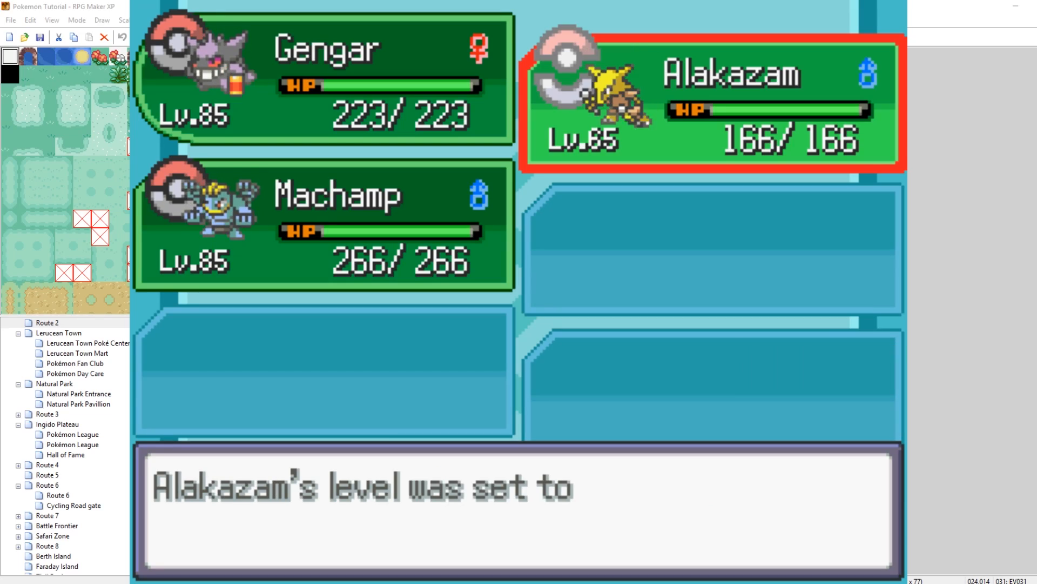
key(Return)
key(Escape)
key(Escape)
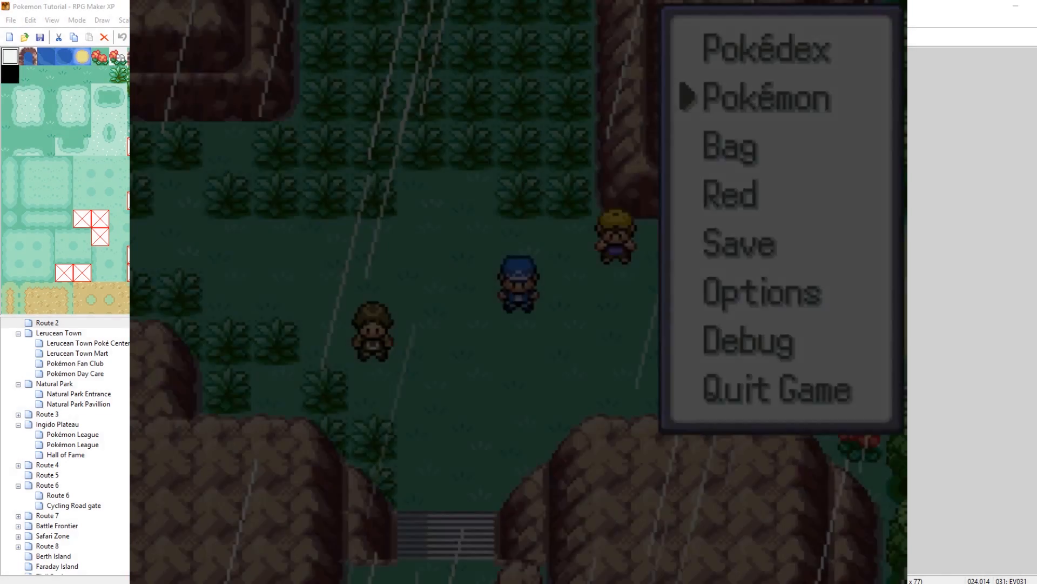
Step: Battle the trainer near the wooden bridge to check the opponent's Pokémon level, and end the playtest
key(Escape)
key(Down)
key(Right)
key(Right)
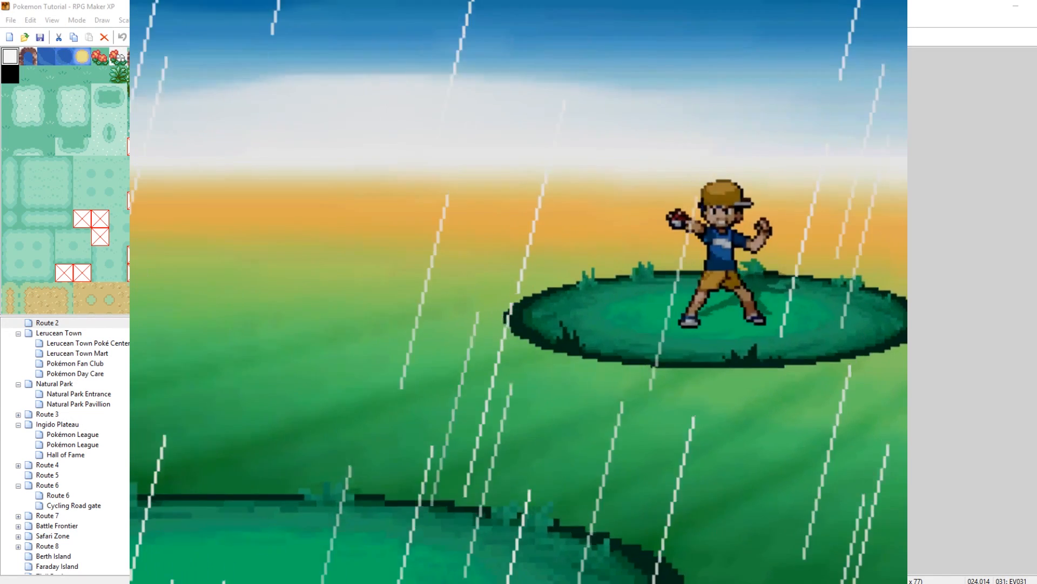
key(Return)
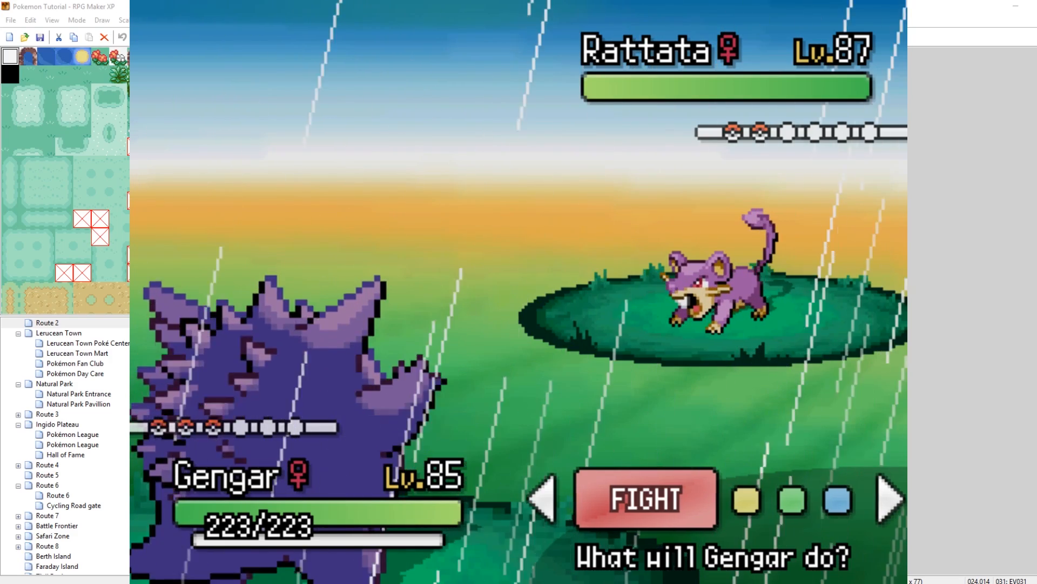
key(Return)
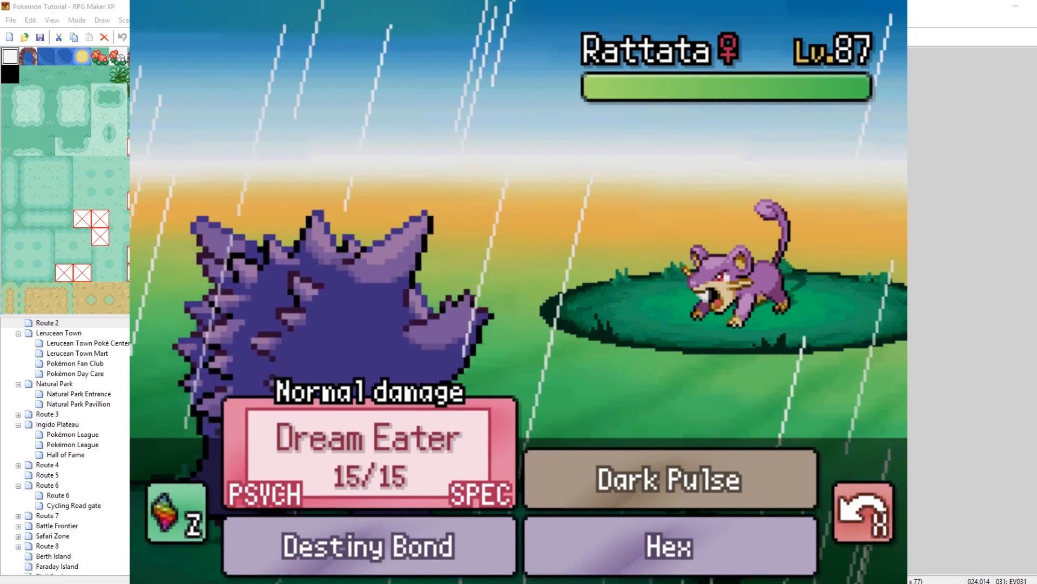
key(x)
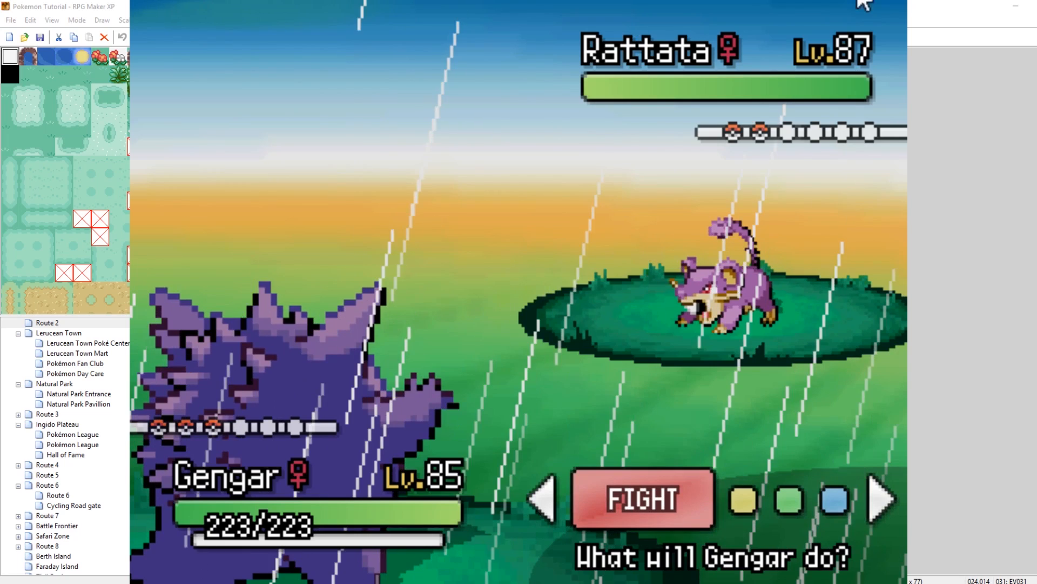
click(898, 4)
Step: Review the random level offsets in the PTrainer_NPCTrainers and PField_EncounterModifiers scripts, and close the script editor
click(365, 37)
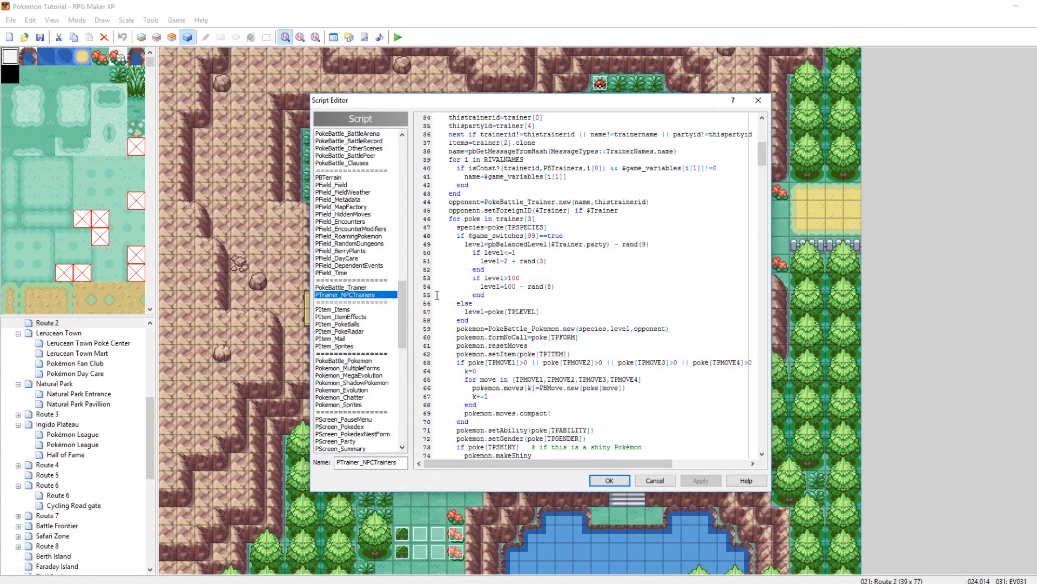
double_click(644, 244)
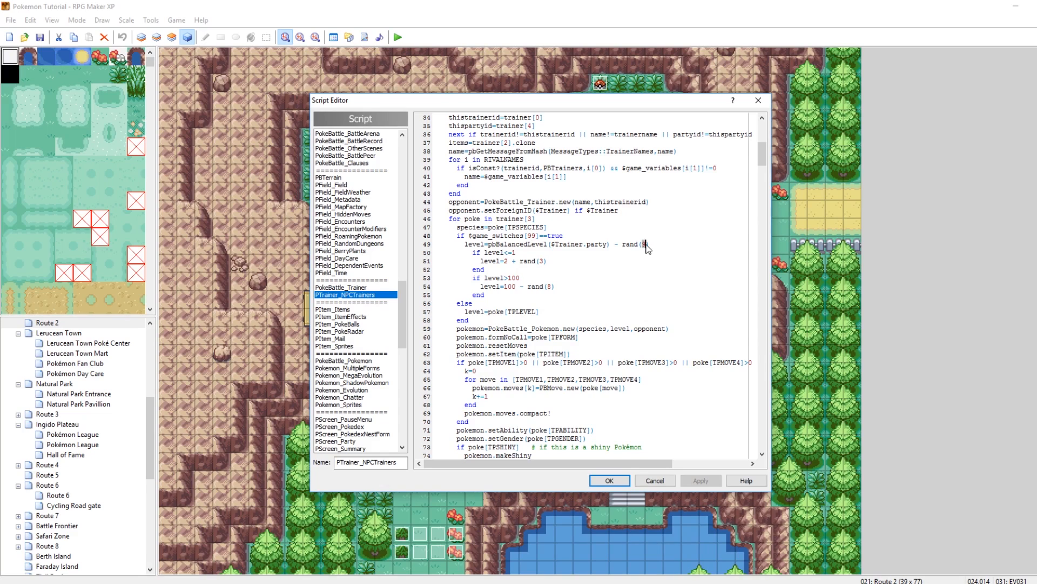
click(578, 269)
click(368, 229)
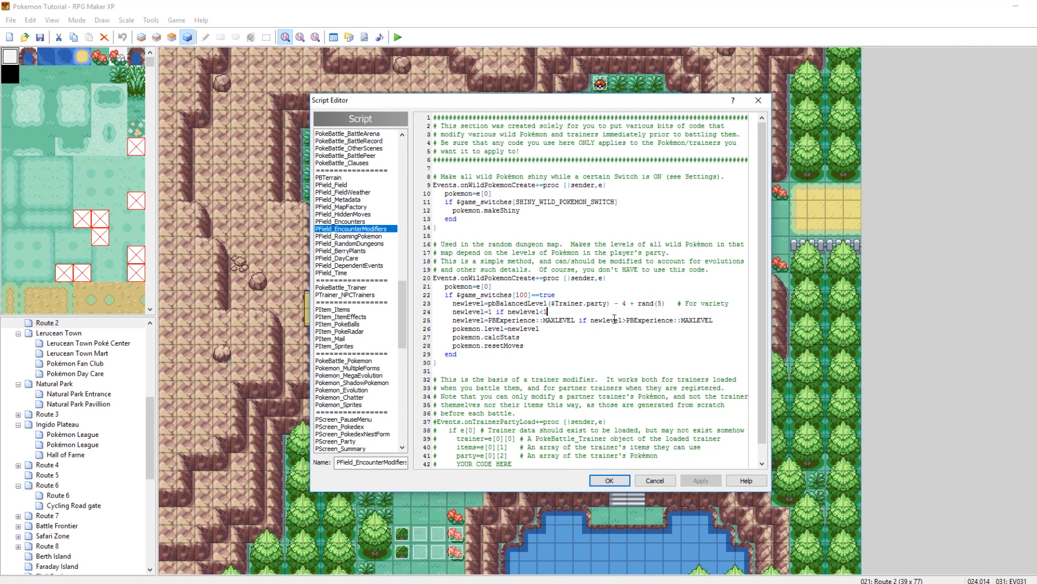
click(611, 480)
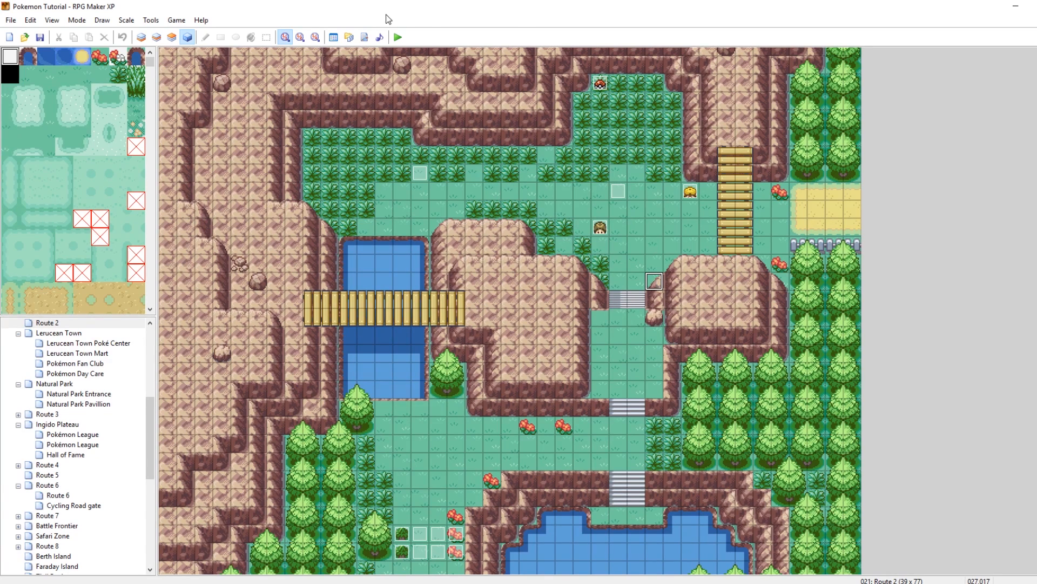
Step: In the Pokemon_MultipleForms script, copy the map ID list and the map check line from the SHELLOS form code
click(364, 37)
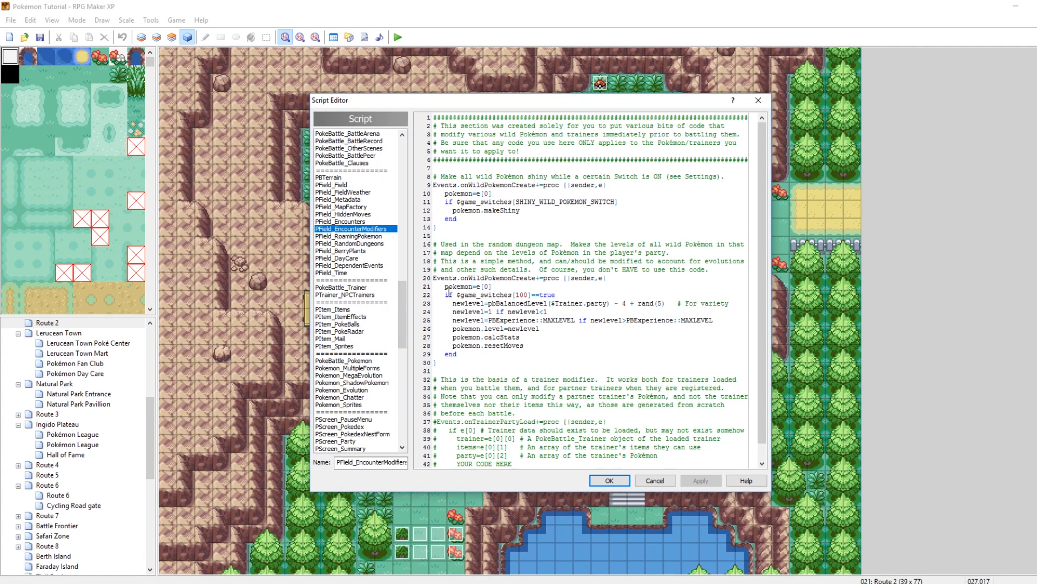
drag(446, 295, 561, 297)
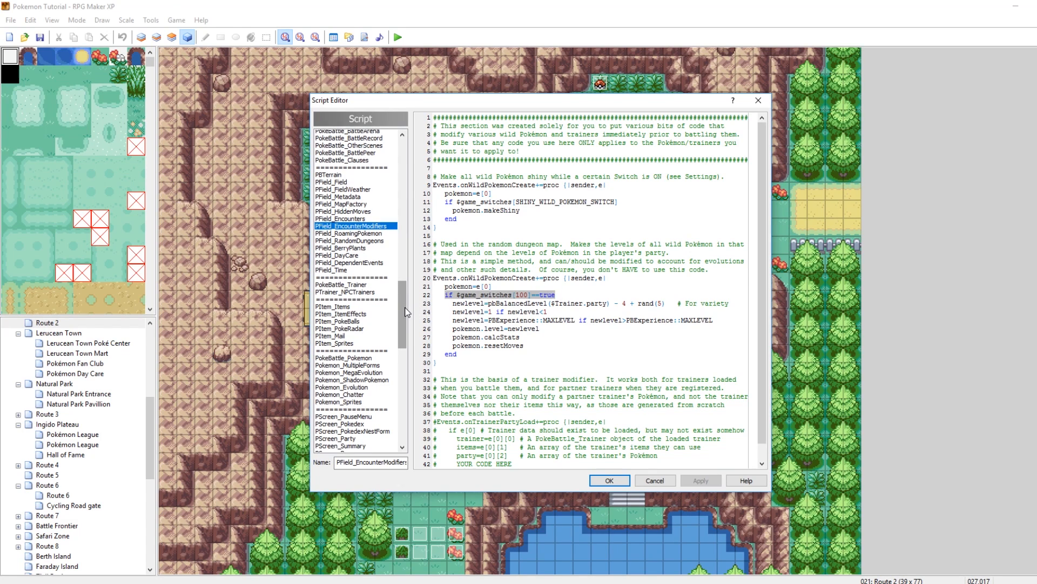
scroll(403, 318, down, 1)
click(356, 338)
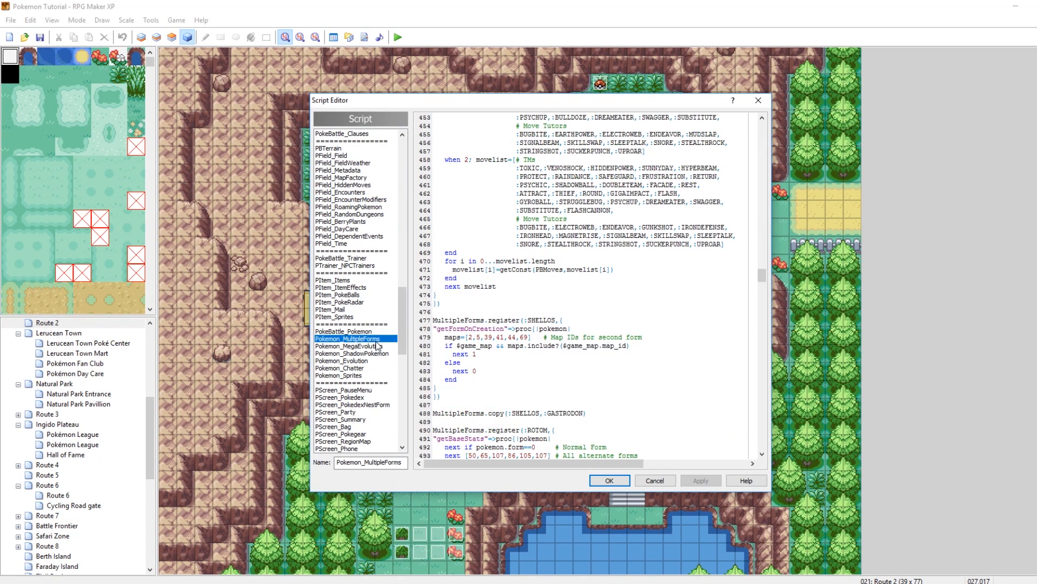
click(509, 338)
drag(446, 337, 631, 348)
key(ctrl+c)
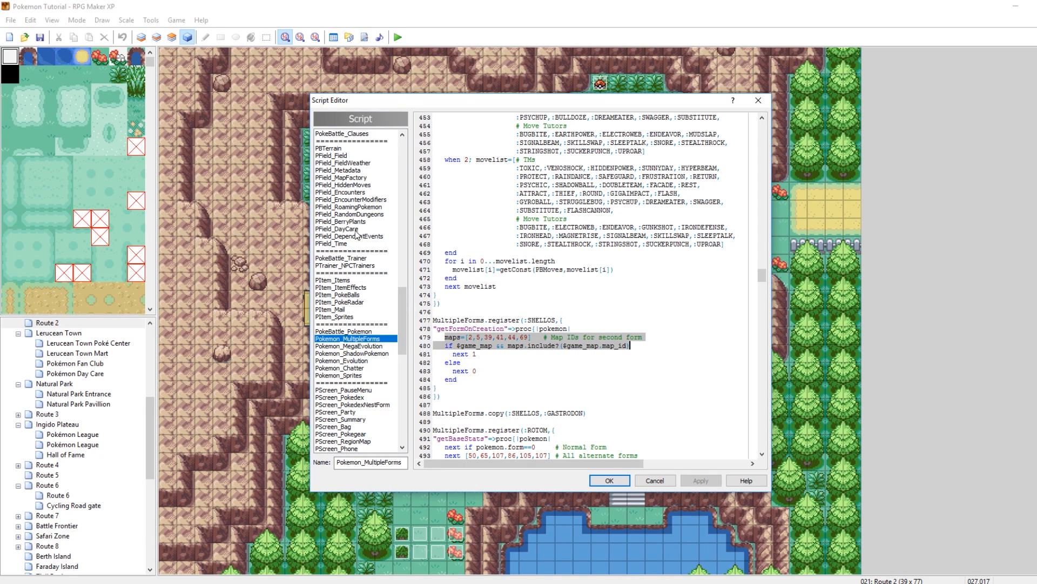
Step: Replace the game switch 100 condition in PField_EncounterModifiers with the copied map lines, and delete the "Map IDs for second form" comment
click(356, 200)
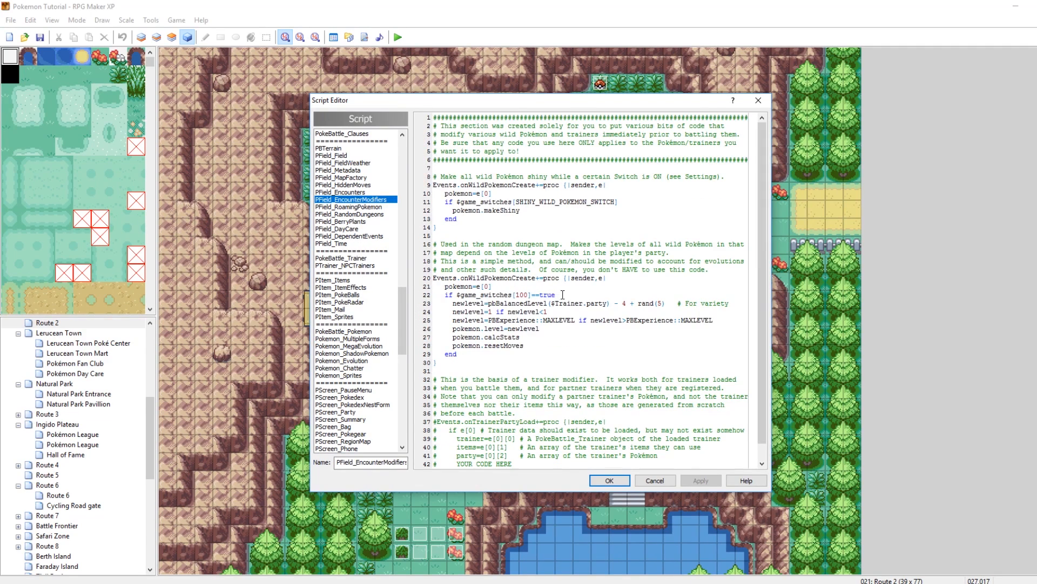
drag(562, 295, 445, 294)
key(ctrl+v)
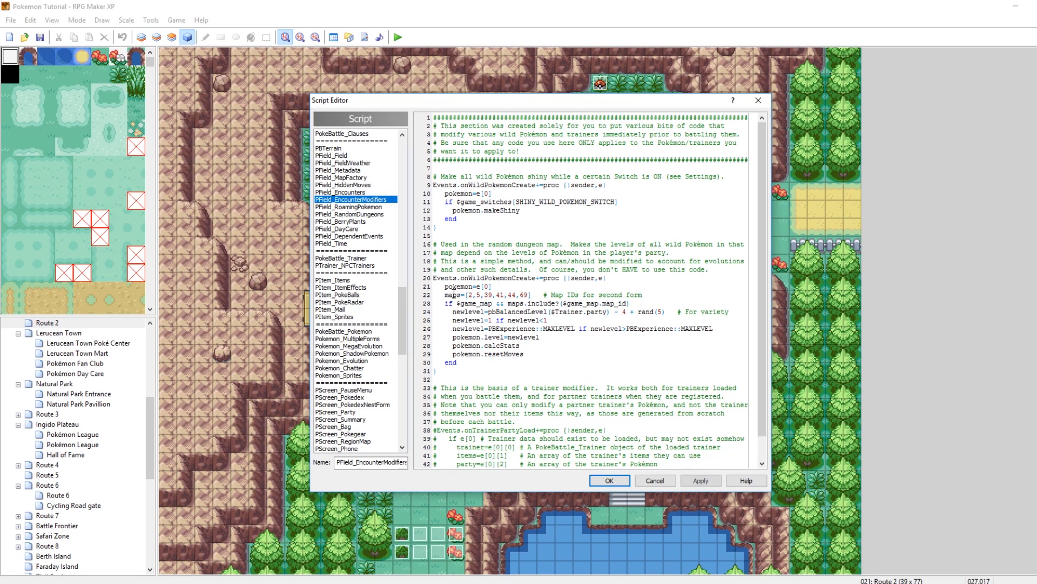
click(700, 481)
drag(647, 294, 543, 295)
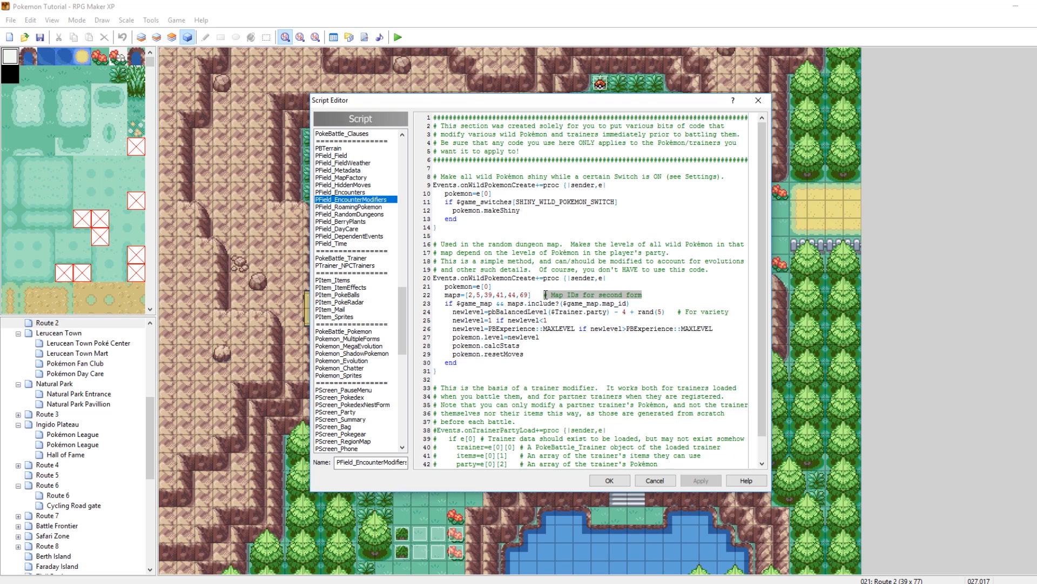
key(Delete)
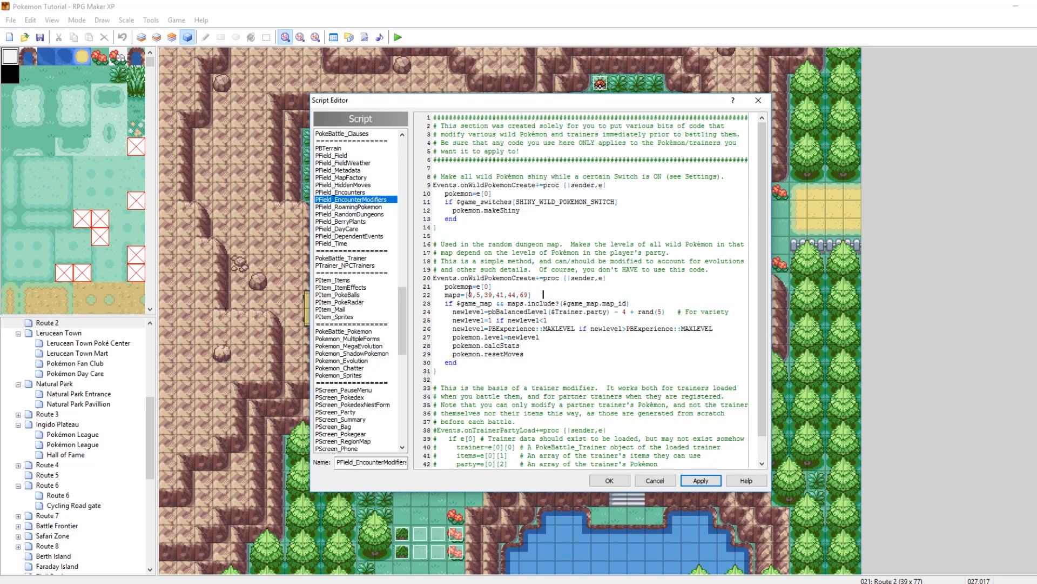
Step: Insert map ID 21 before 39 in the maps list, apply the script change, and close the script editor
drag(469, 294, 528, 296)
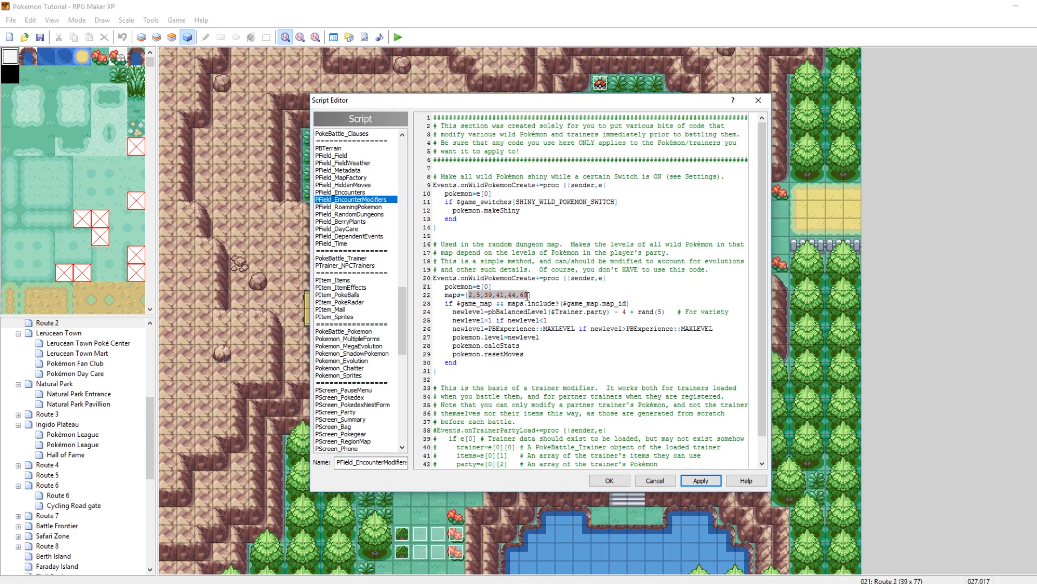
click(485, 303)
drag(457, 303, 630, 303)
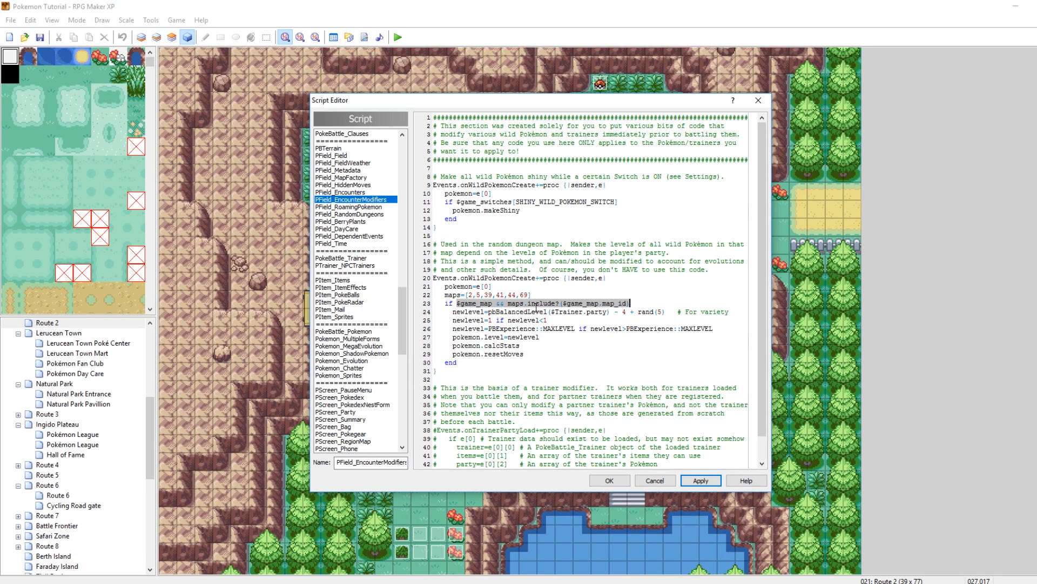
click(500, 294)
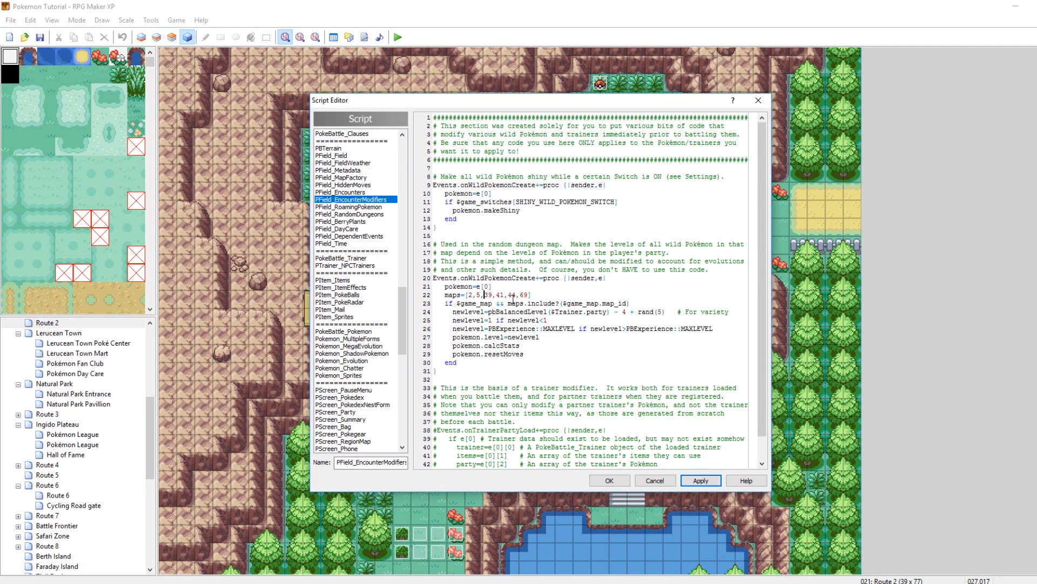
text(21,)
click(700, 480)
click(614, 480)
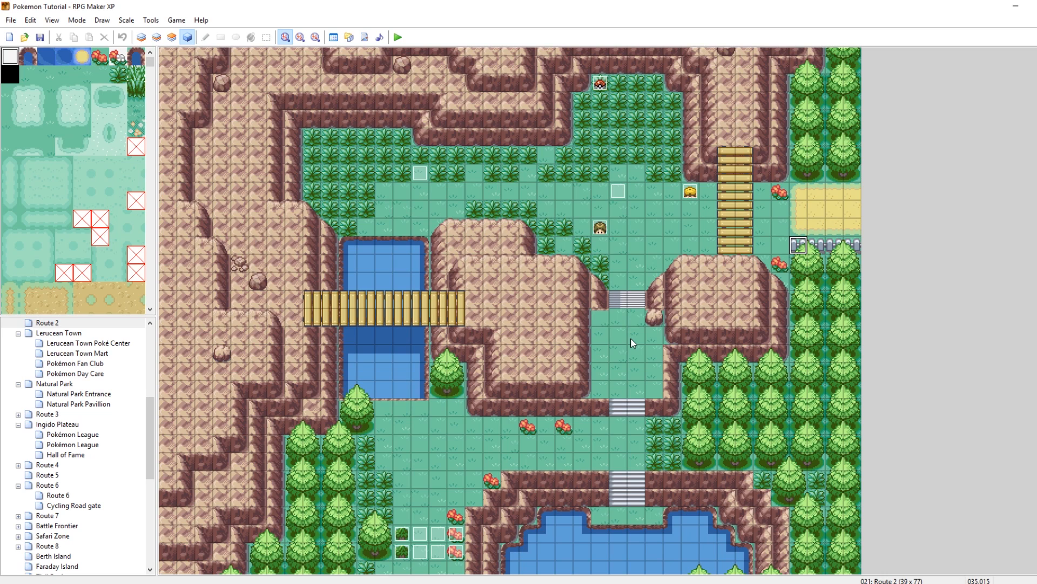
Step: Review the "Turning on scaling" event's commands and the map ID list in the PField_EncounterModifiers script, closing each window
double_click(599, 231)
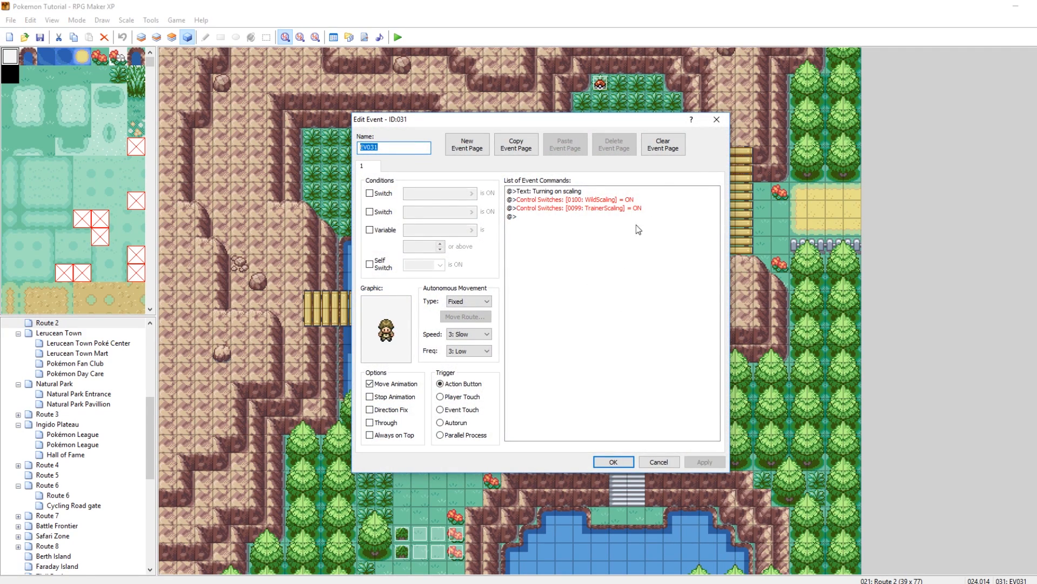
click(717, 119)
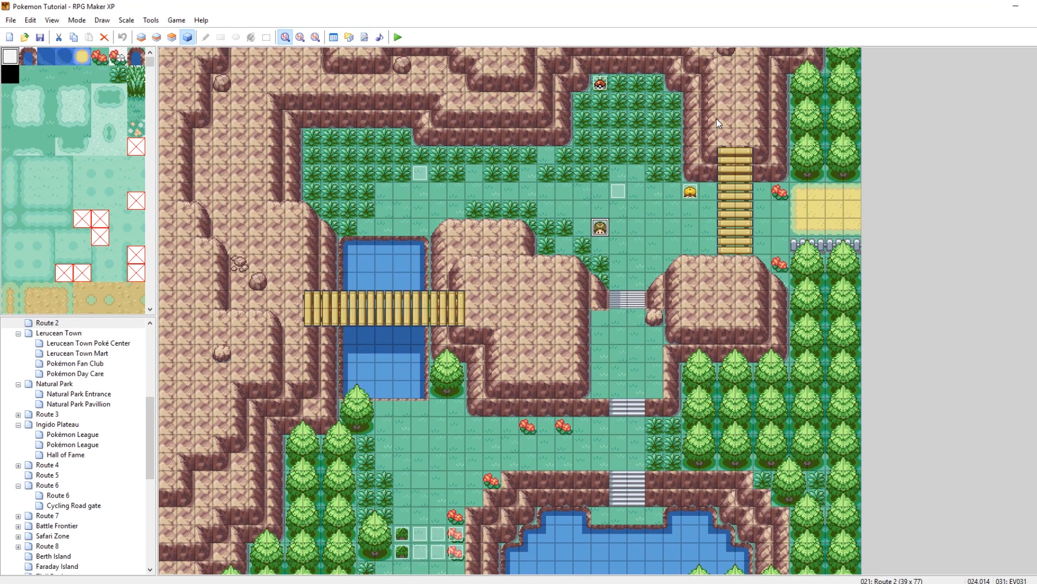
click(364, 37)
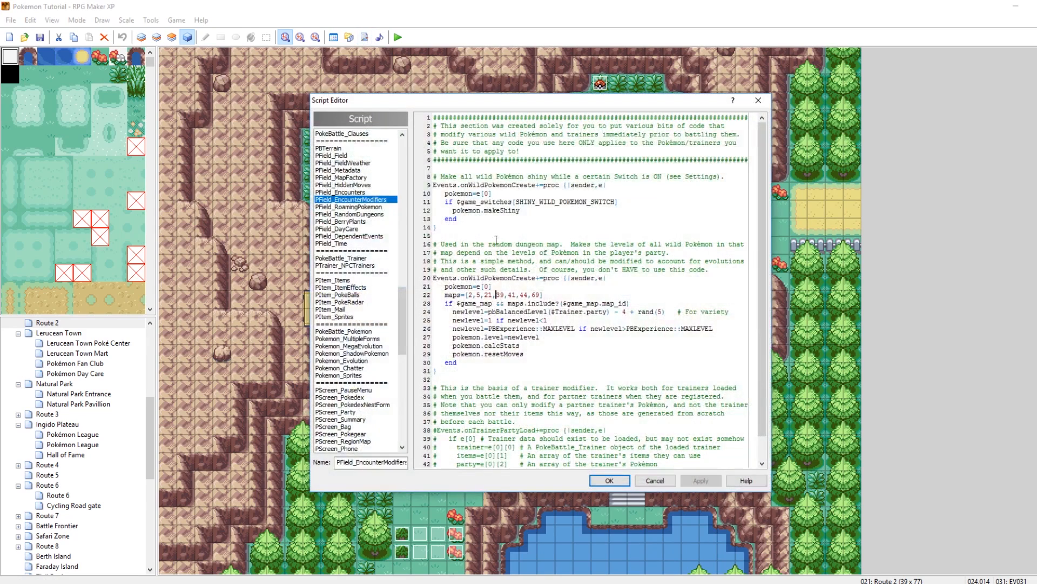
click(613, 481)
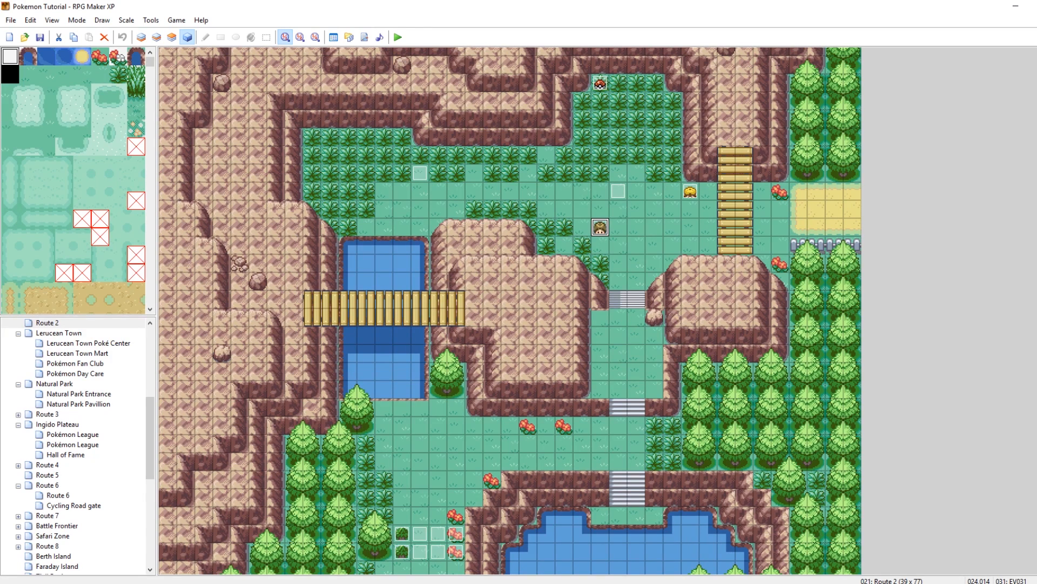
Step: Create a new event at tile 038,000 on the Route 2 map with its trigger set to Parallel Process
scroll(906, 162, up, 5)
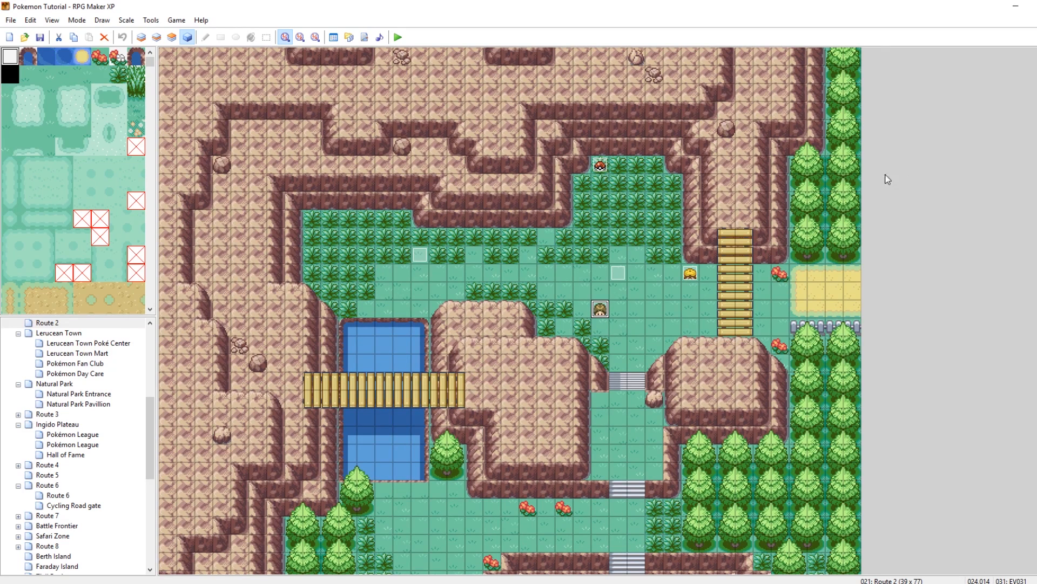
right_click(845, 60)
click(874, 70)
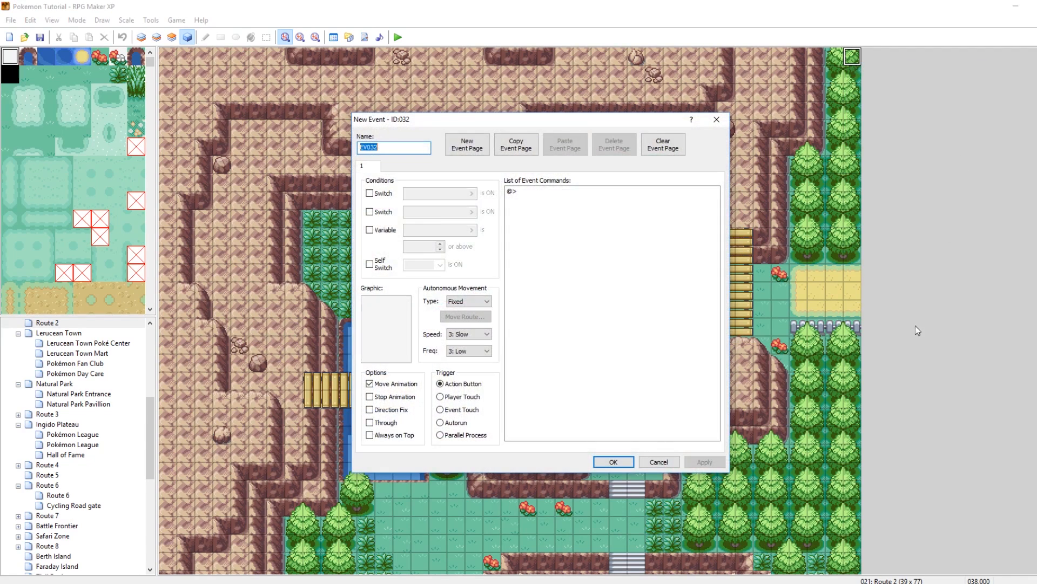
click(440, 436)
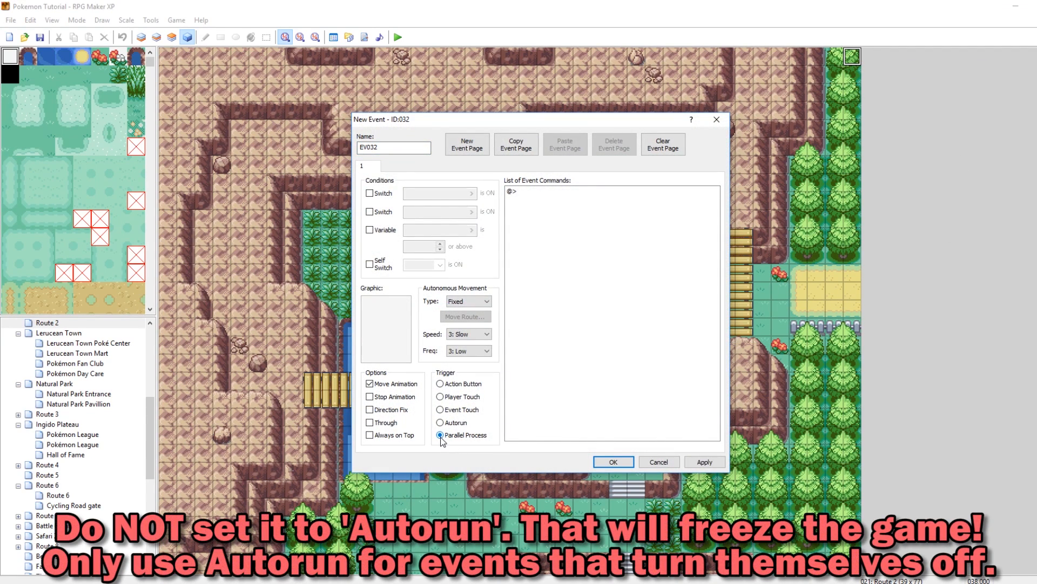
Step: Add a Control Switches command to the new event that sets switch 0100: WildScaling to OFF
double_click(523, 193)
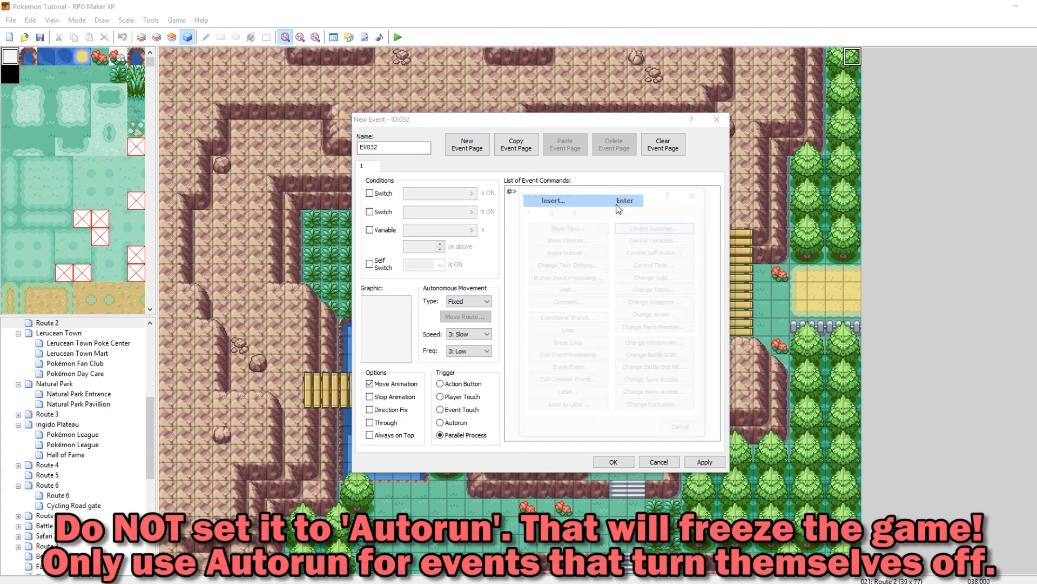
click(657, 225)
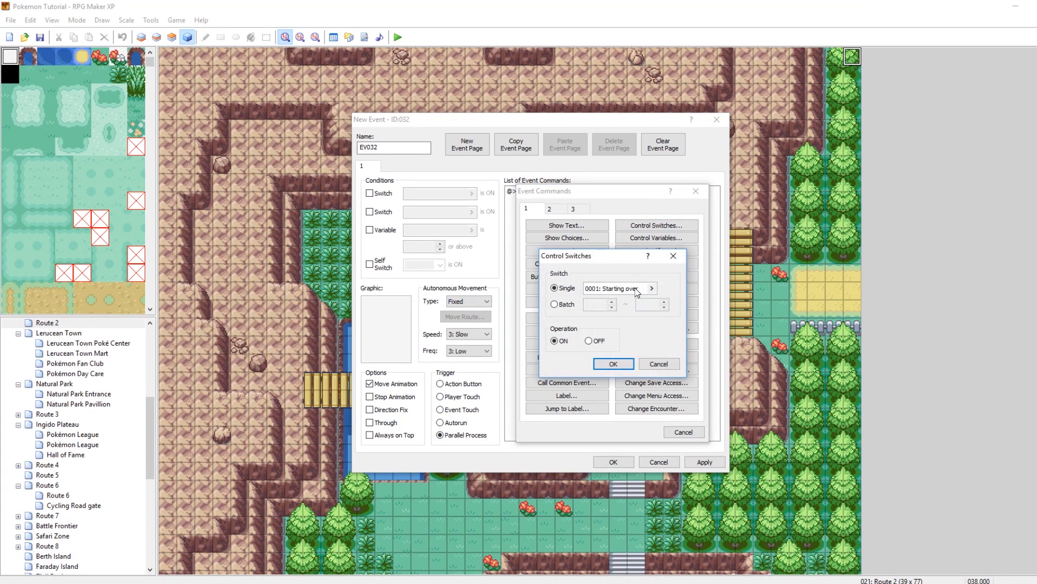
click(637, 291)
click(632, 390)
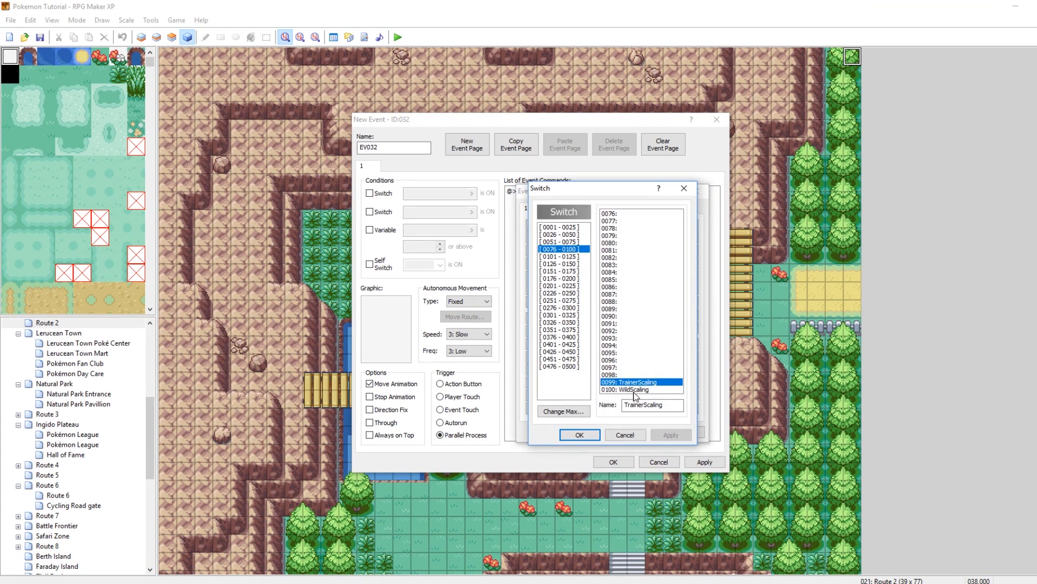
click(579, 435)
click(589, 341)
click(613, 363)
Step: Add a second Control Switches command setting 0099: TrainerScaling to ON, and apply and close the event
right_click(597, 203)
click(616, 211)
click(657, 225)
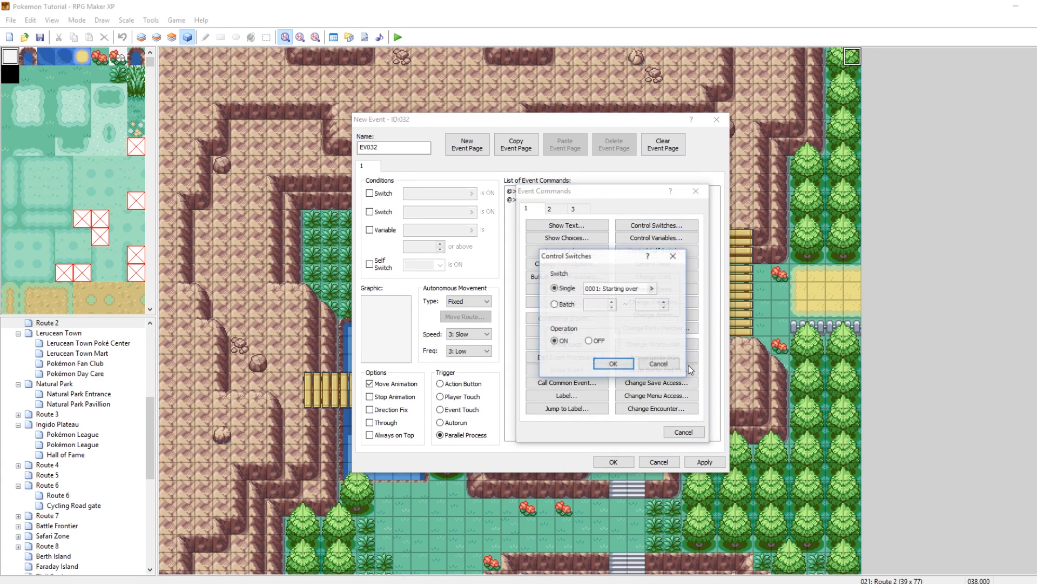
click(599, 291)
click(632, 382)
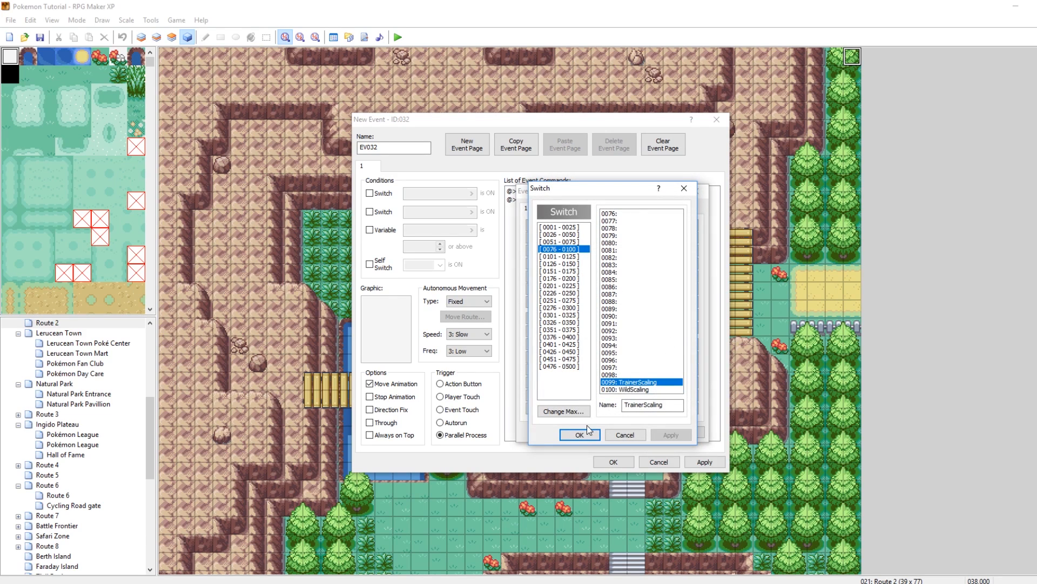
click(580, 435)
click(614, 364)
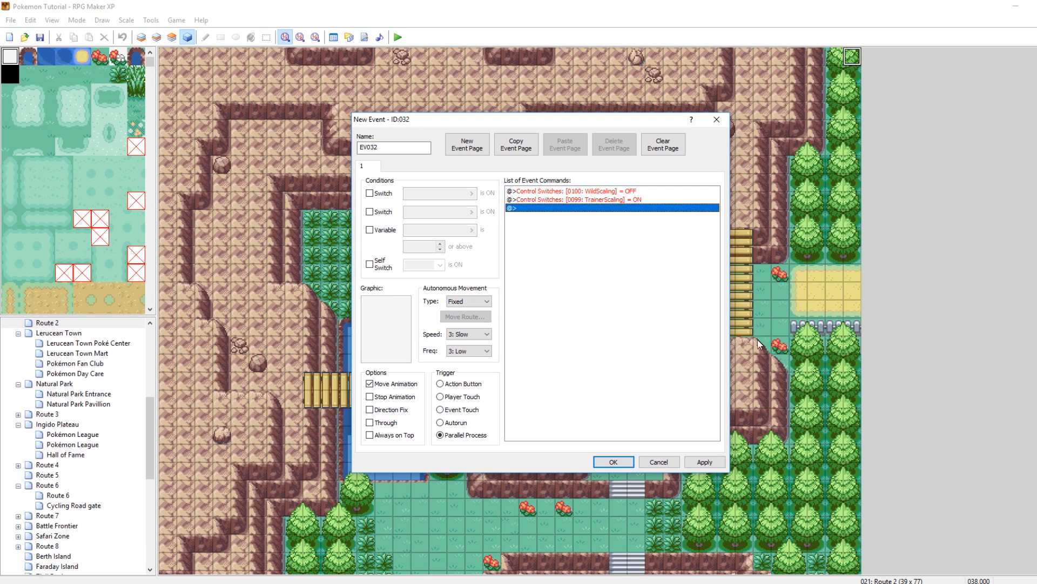
click(703, 462)
click(617, 463)
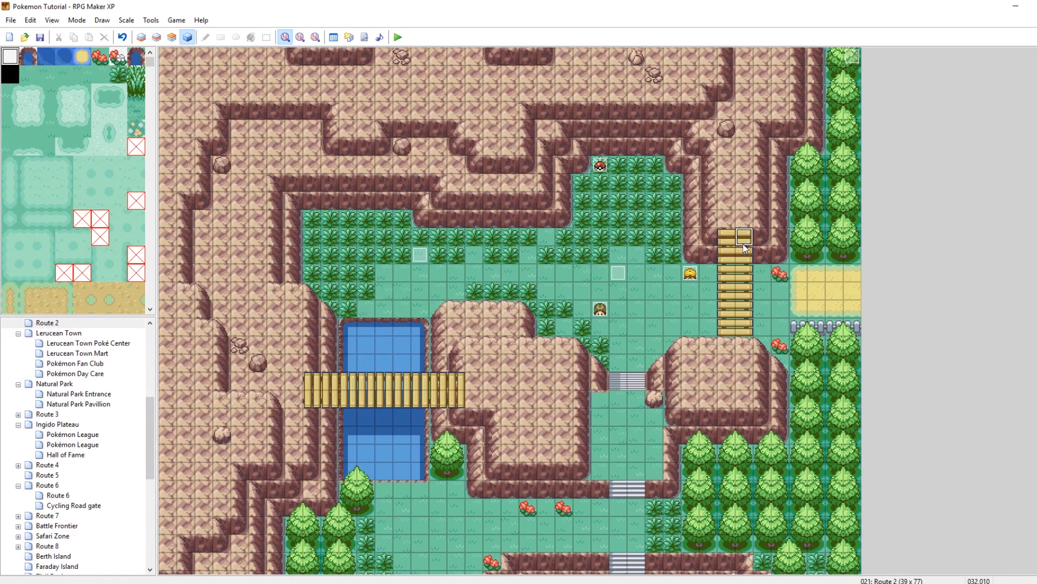
Step: Remove the new parallel process event from tile 038,000 on the Route 2 map
key(ctrl+z)
click(852, 56)
key(Delete)
click(763, 162)
key(ctrl+z)
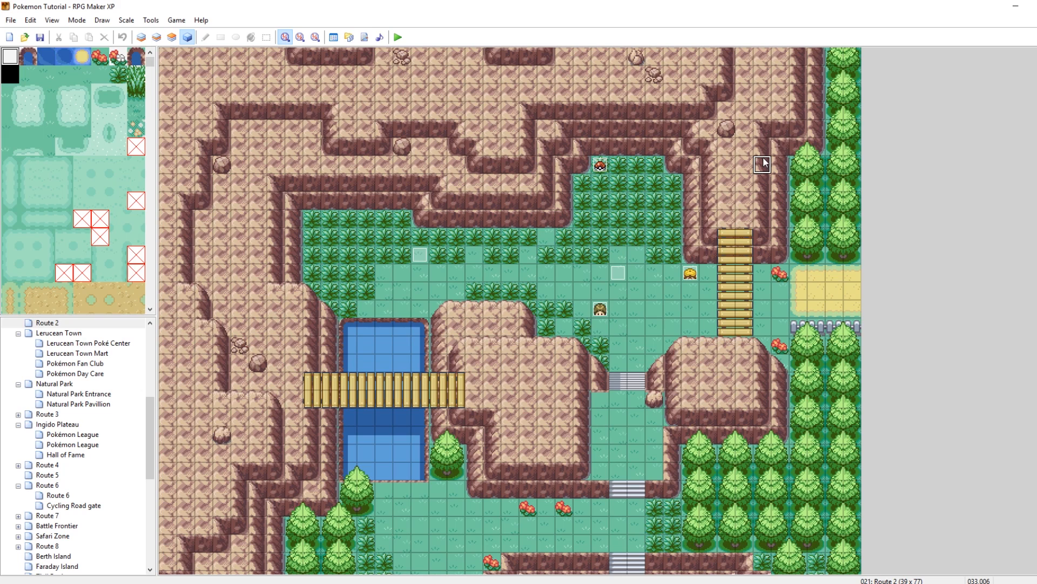